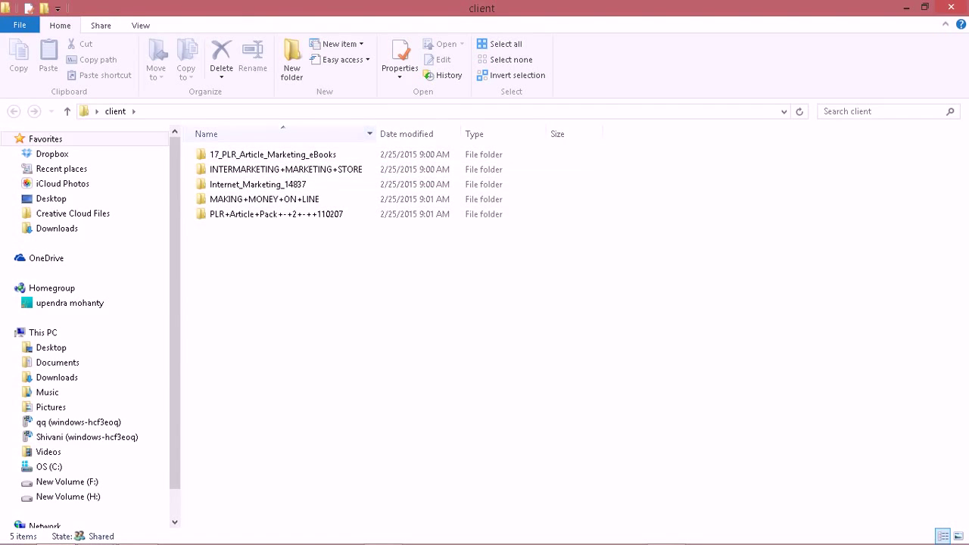
Widen the Name column, switch the client folder view to Large icons, and select 17_PLR_Article_Marketing_eBooks.
left_click_drag(376, 134, 463, 134)
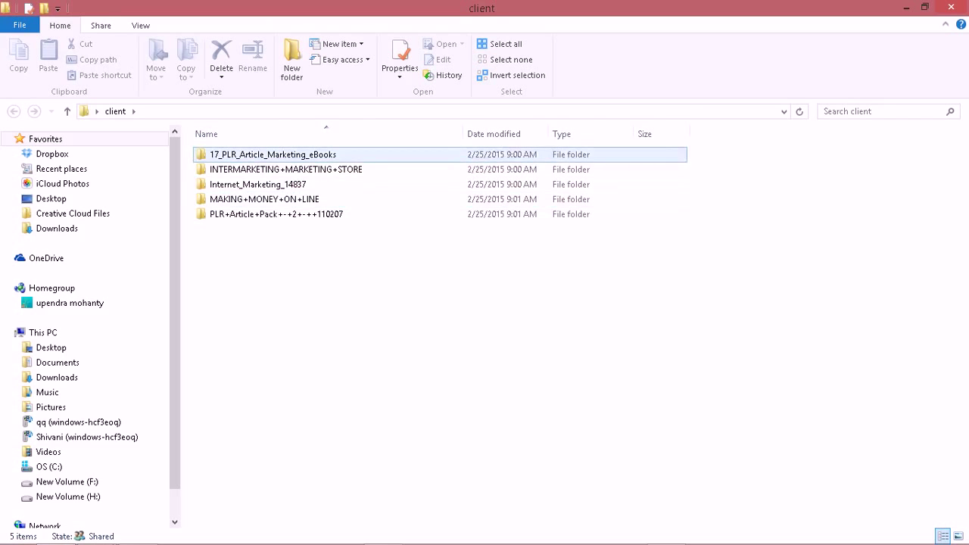
right_click(410, 313)
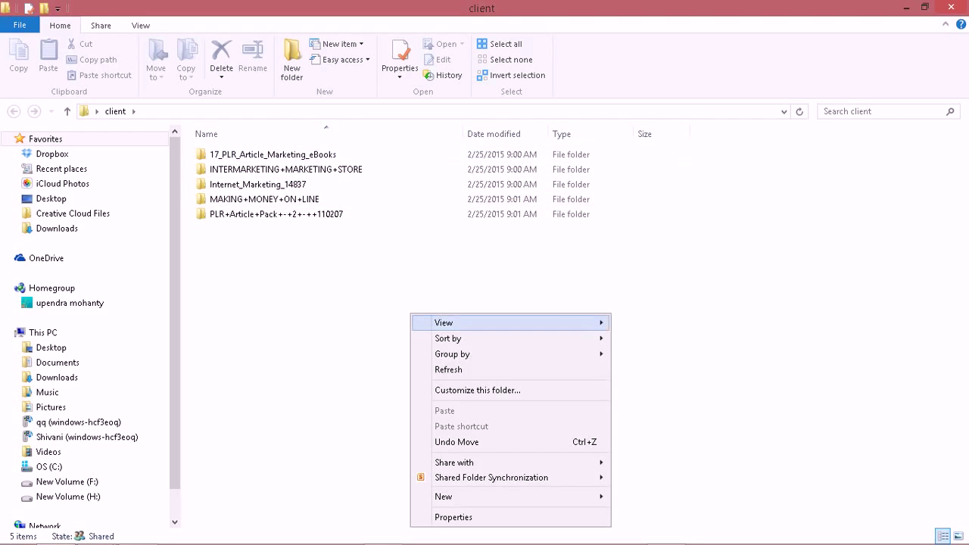
mouse_move(444, 323)
left_click(659, 354)
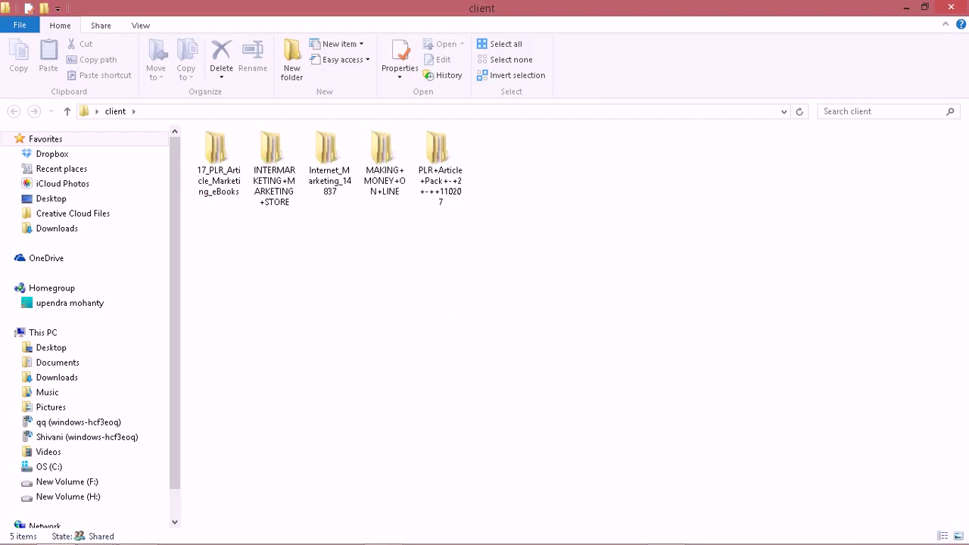
right_click(492, 289)
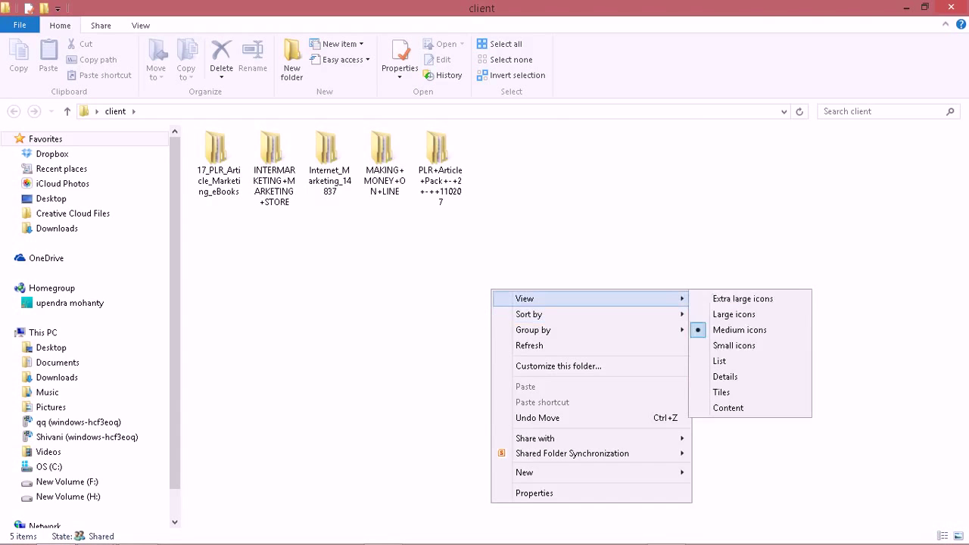
left_click(738, 314)
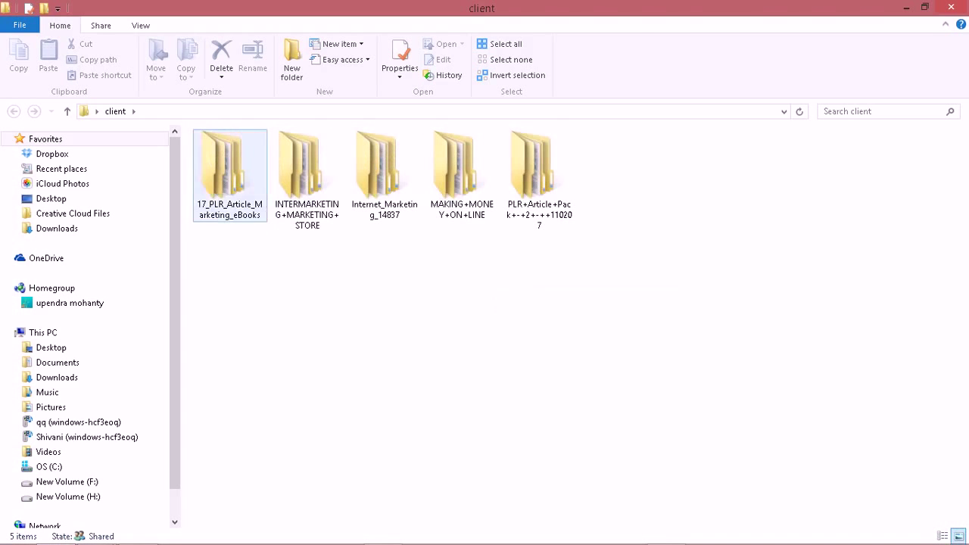
left_click(228, 170)
Navigate through 17 MRR PLR how-to and PLR marketing into the 7 Days To PLR Profits folder.
key("Return")
key("Down")
key("Return")
key("Down")
key("Return")
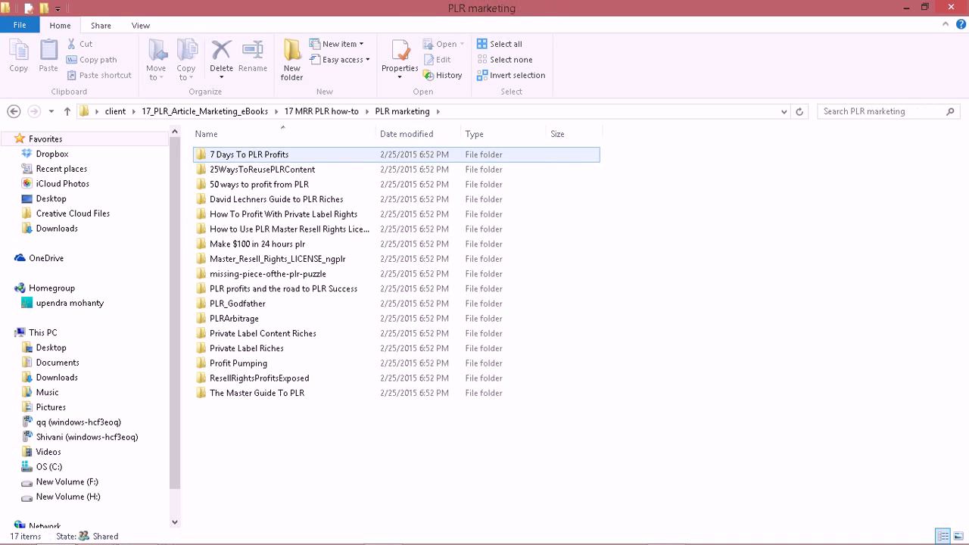
key("Down")
key("Return")
Choose Open with > Photo Gallery for the 7 Days To PLR Profits cover bitmap.
key("Down")
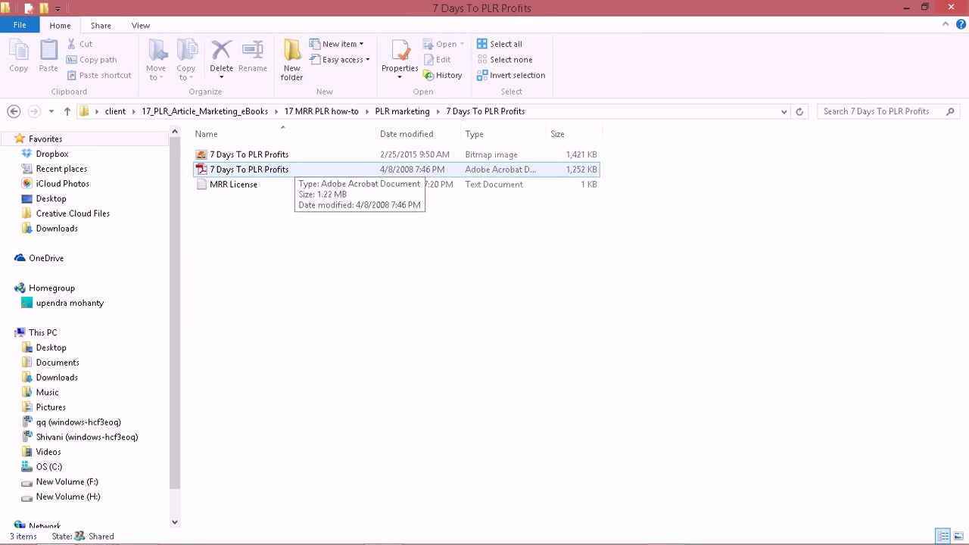
key("Up")
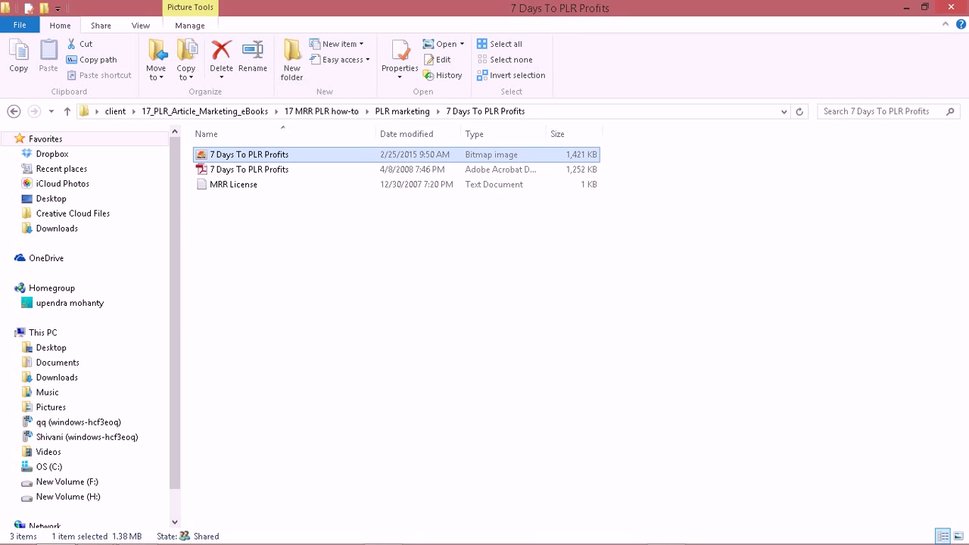
key("shift+F10")
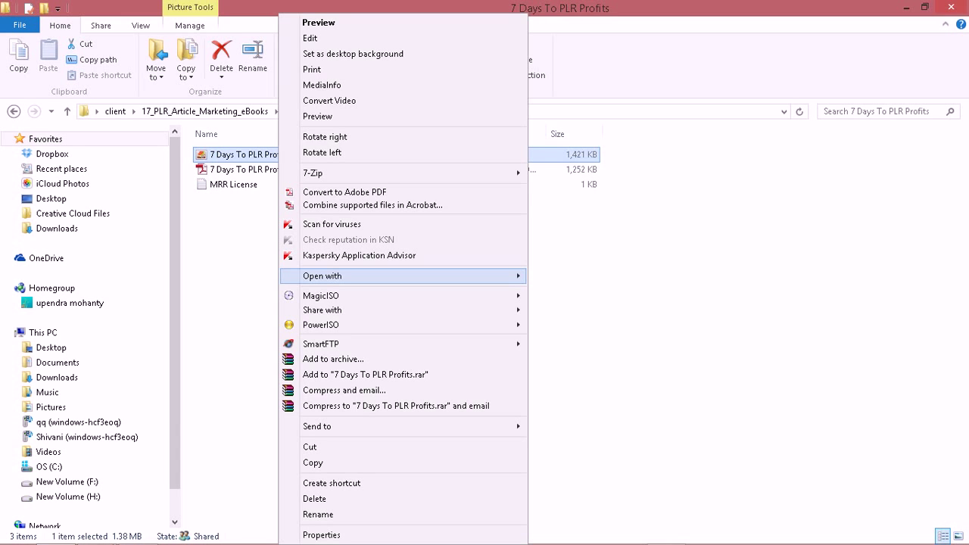
key("Right")
key("Down")
key("Down")
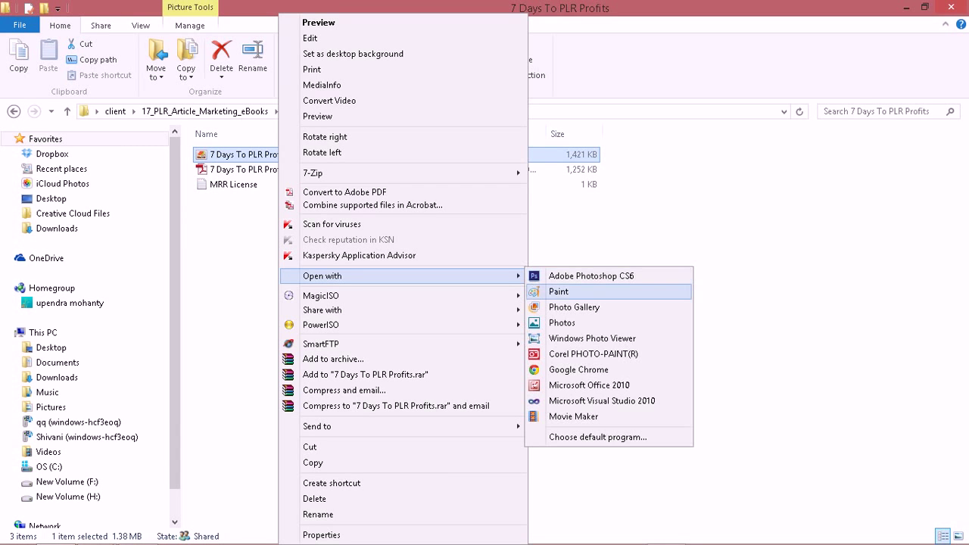
key("Down")
Open the cover in Photo Gallery, close it, and go up to PLR marketing.
key("Return")
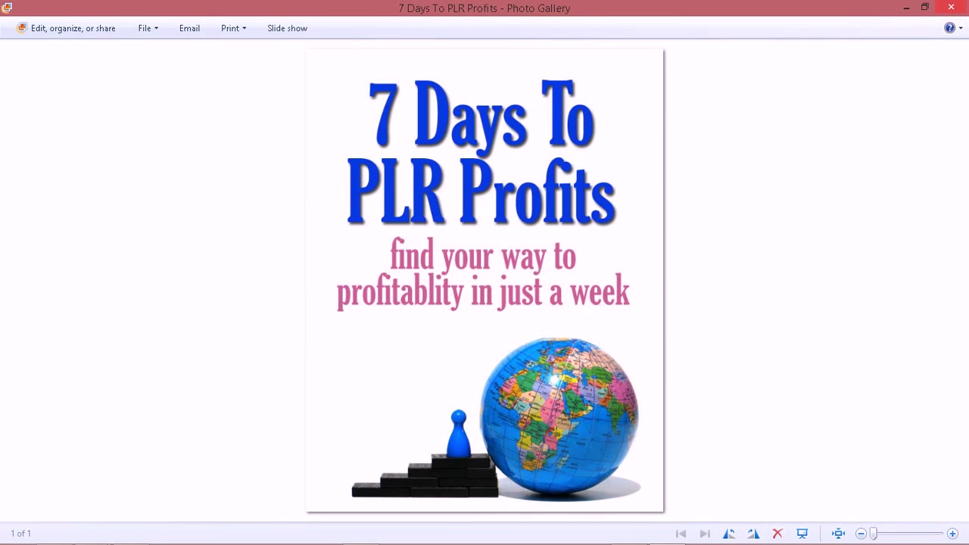
key("alt+F4")
key("BackSpace")
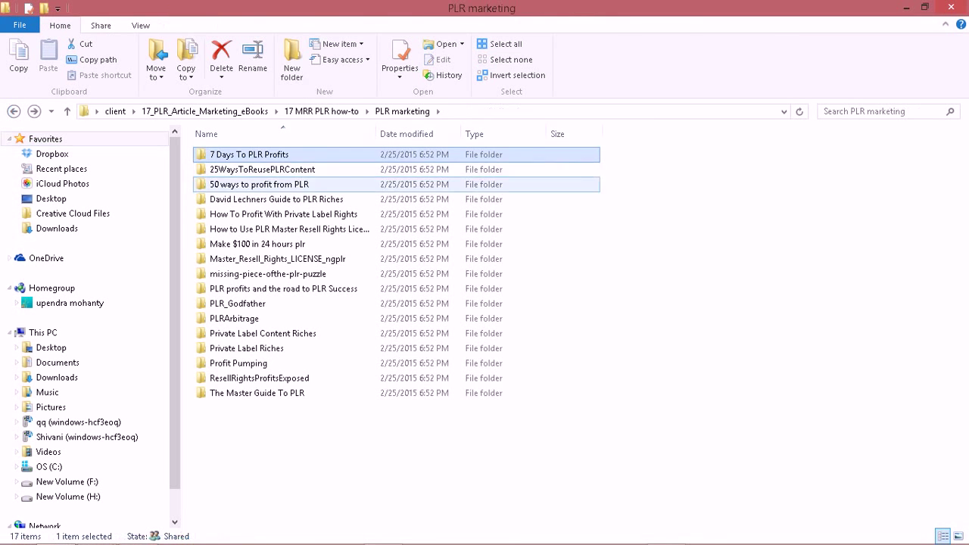
Open the 50 ways to profit from PLR cover bitmap in Photo Gallery, then close it.
double_click(262, 169)
left_click(14, 111)
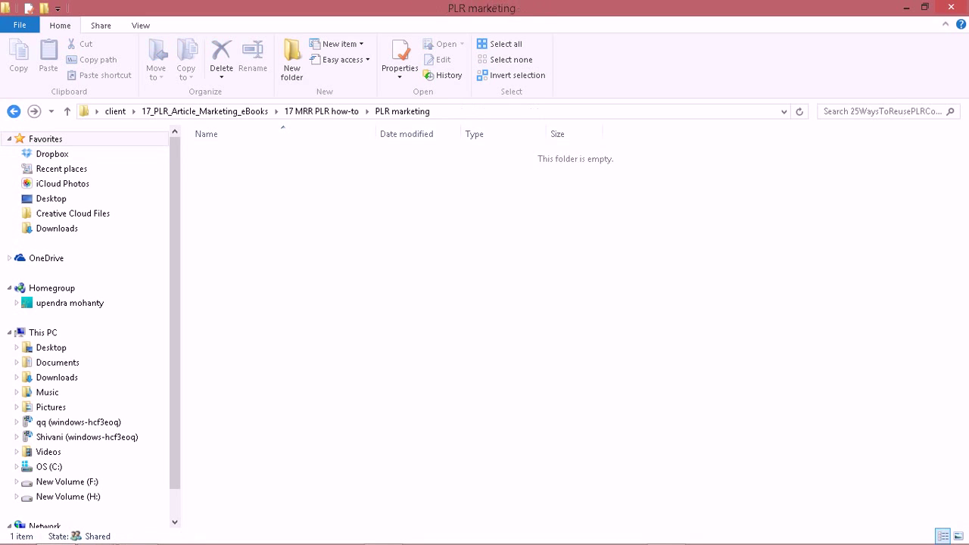
double_click(260, 184)
left_click(258, 155)
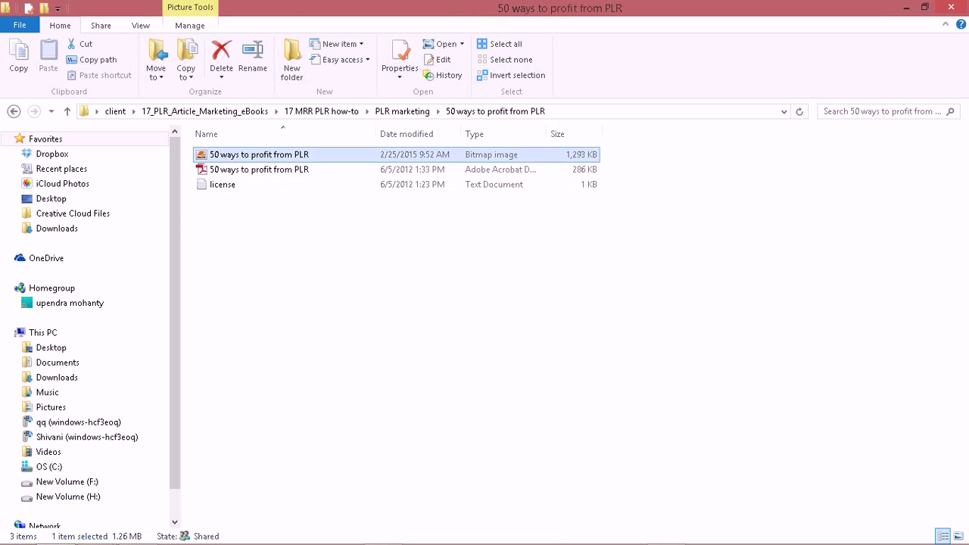
right_click(290, 155)
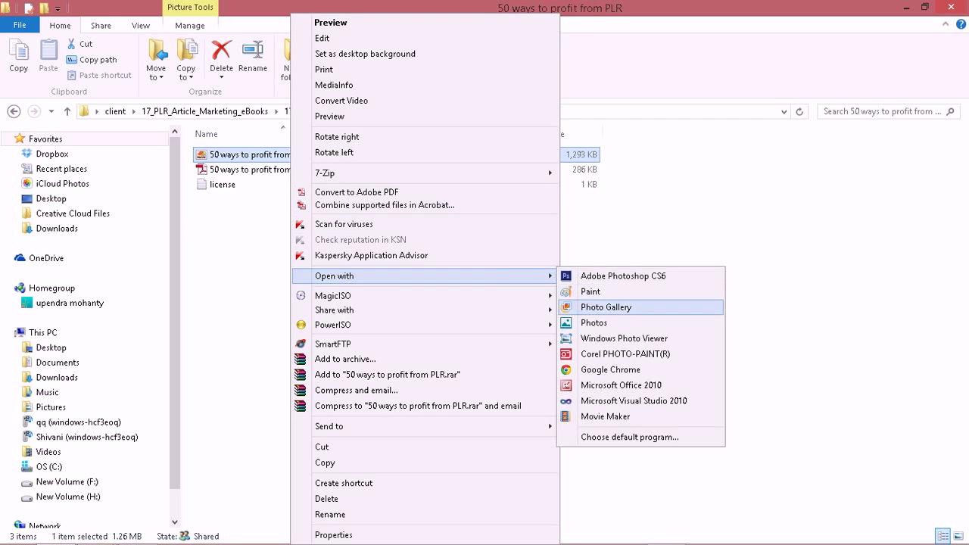
left_click(598, 308)
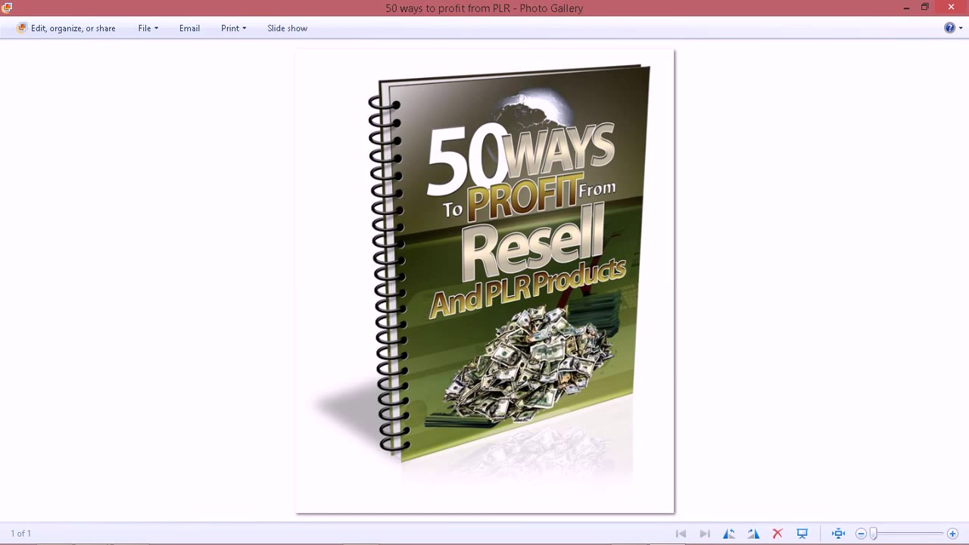
left_click(951, 7)
Delete the 7 Days To PLR Profits cover bitmap and open its PDF in Acrobat.
left_click(14, 111)
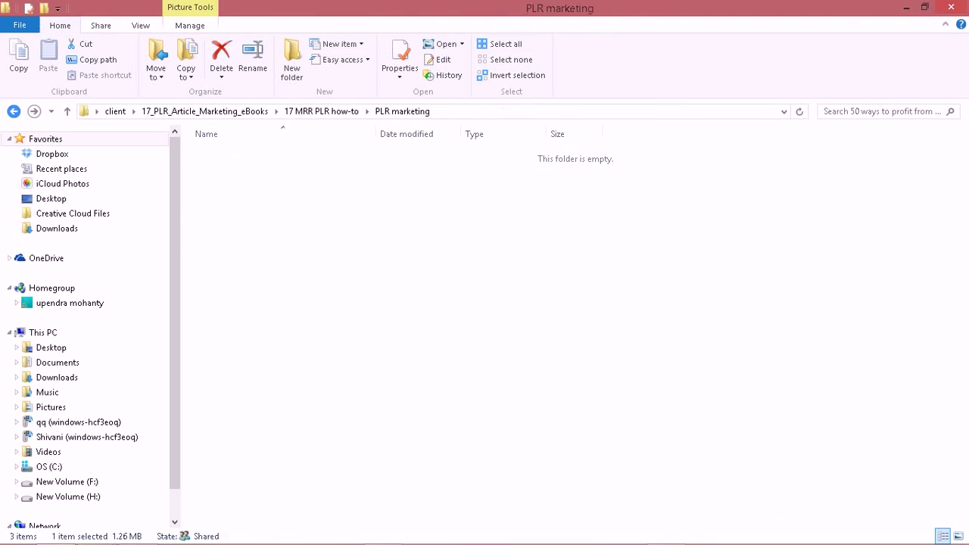
double_click(243, 155)
left_click(242, 155)
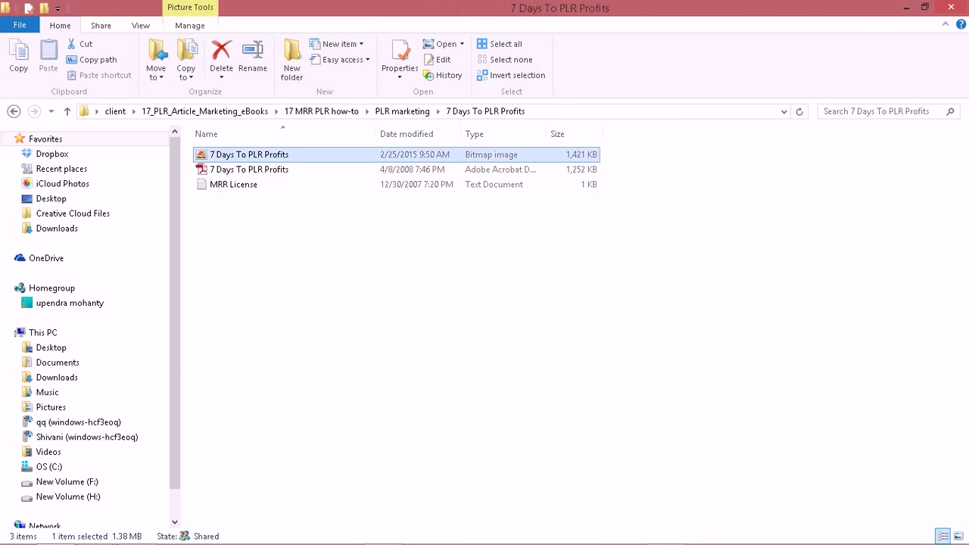
key("Delete")
left_click(242, 155)
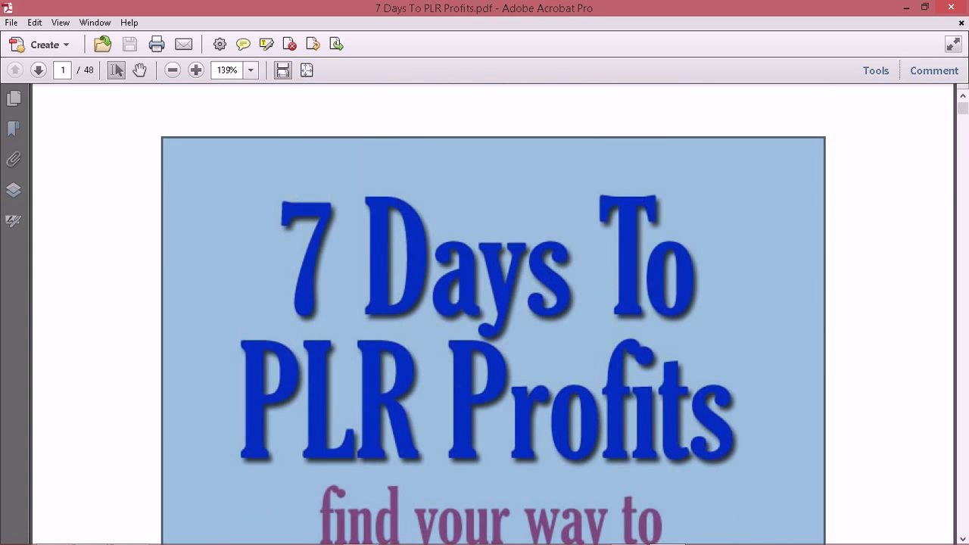
Save the PDF cover image as a bitmap into client > … > 7 Days To PLR Profits, then close Acrobat.
right_click(508, 232)
left_click(540, 257)
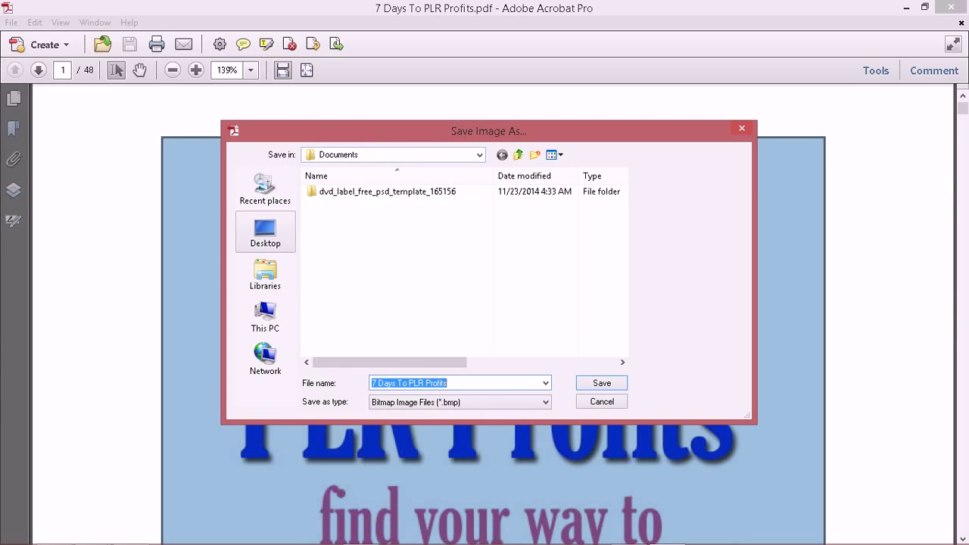
left_click(265, 231)
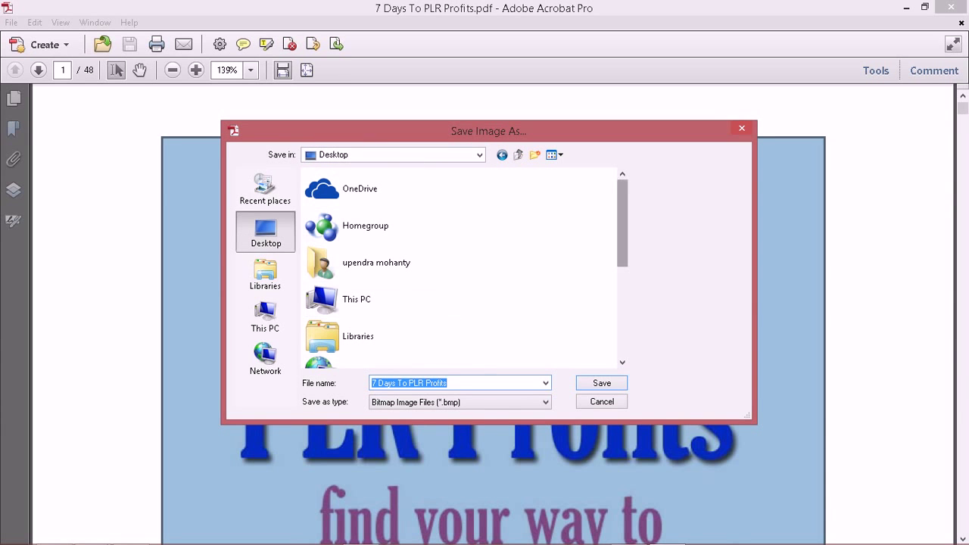
left_click_drag(622, 219, 622, 284)
double_click(349, 306)
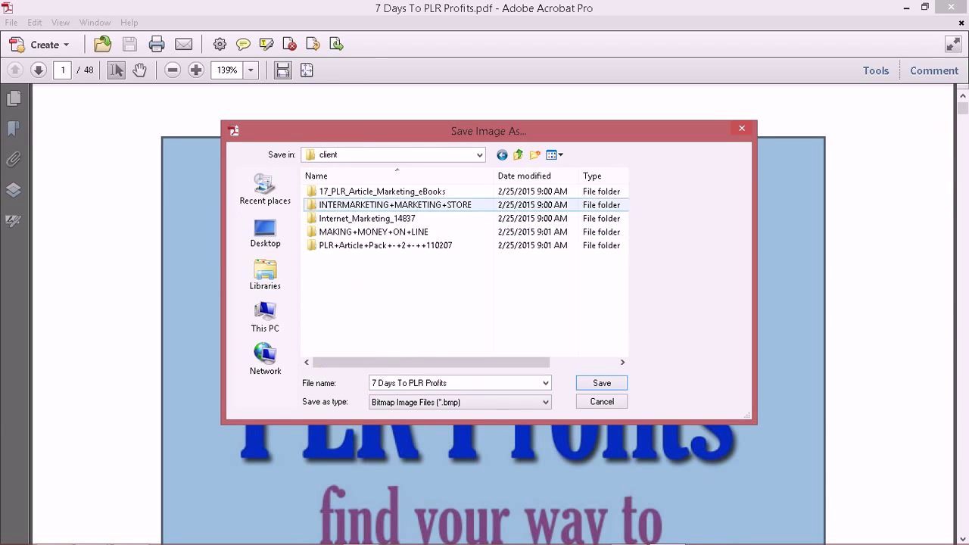
double_click(382, 191)
double_click(348, 191)
double_click(346, 191)
double_click(348, 191)
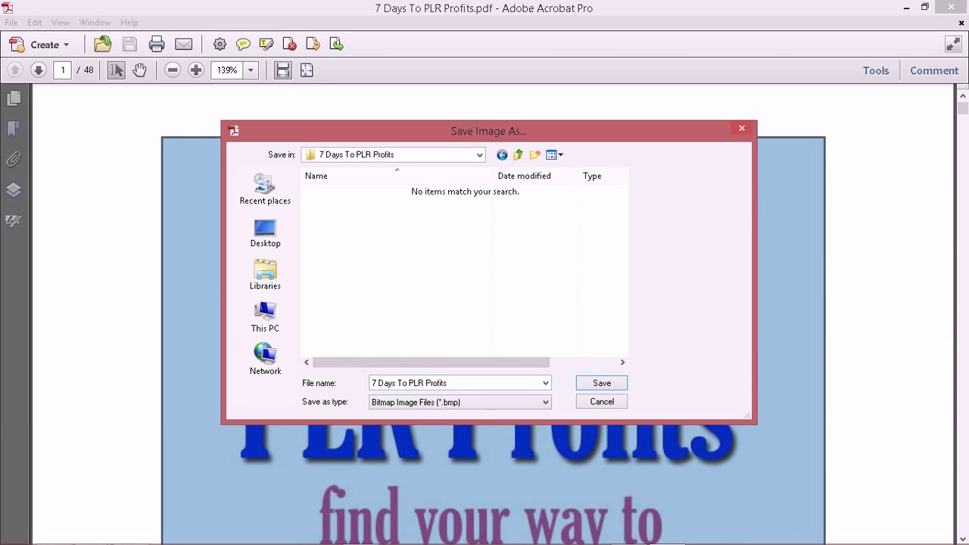
left_click(602, 383)
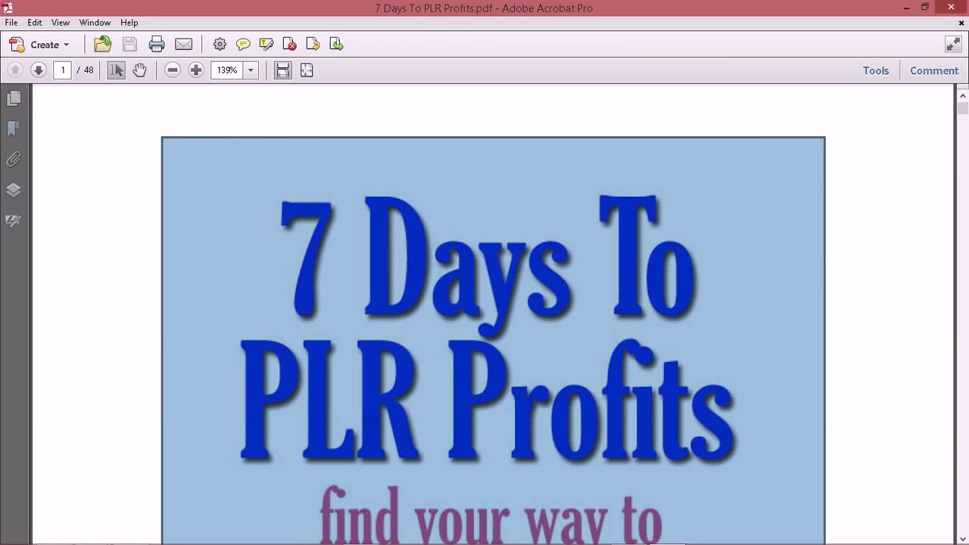
left_click(951, 7)
Delete the 50 ways to profit from PLR cover bitmap and open that ebook's PDF.
left_click(14, 111)
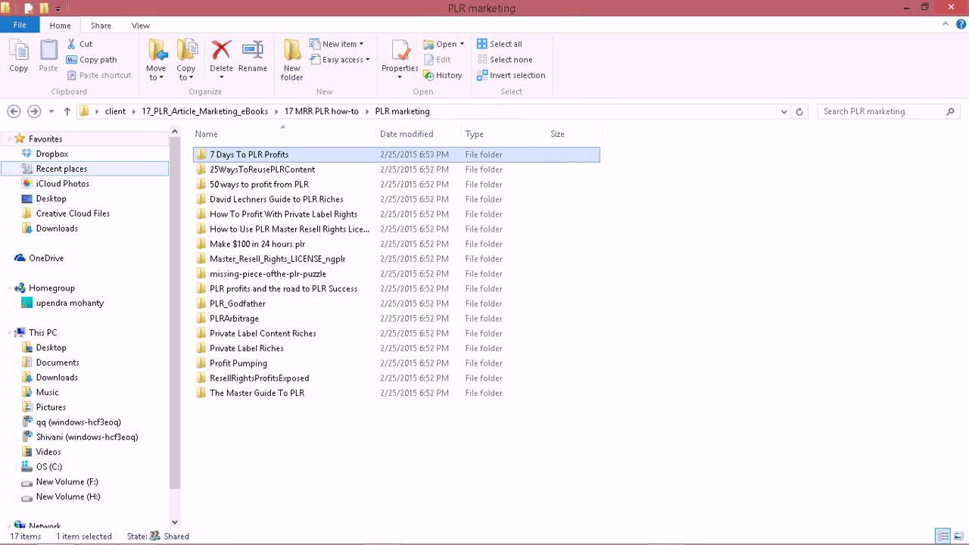
double_click(262, 169)
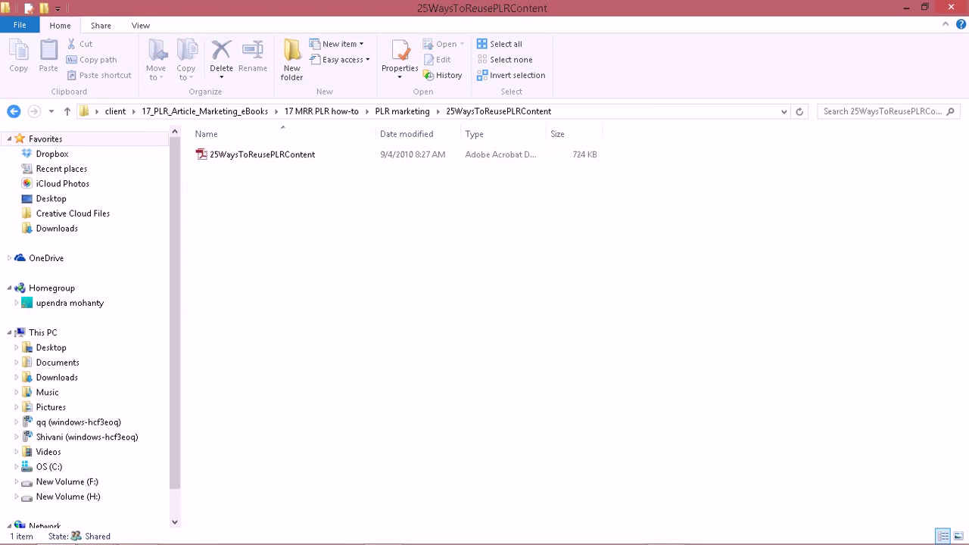
left_click(14, 111)
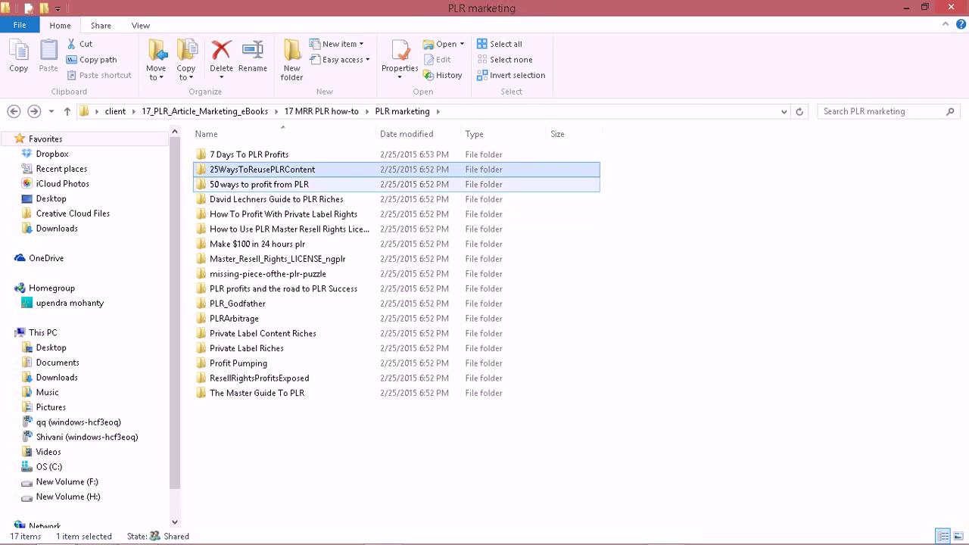
double_click(257, 183)
left_click(257, 154)
key("Delete")
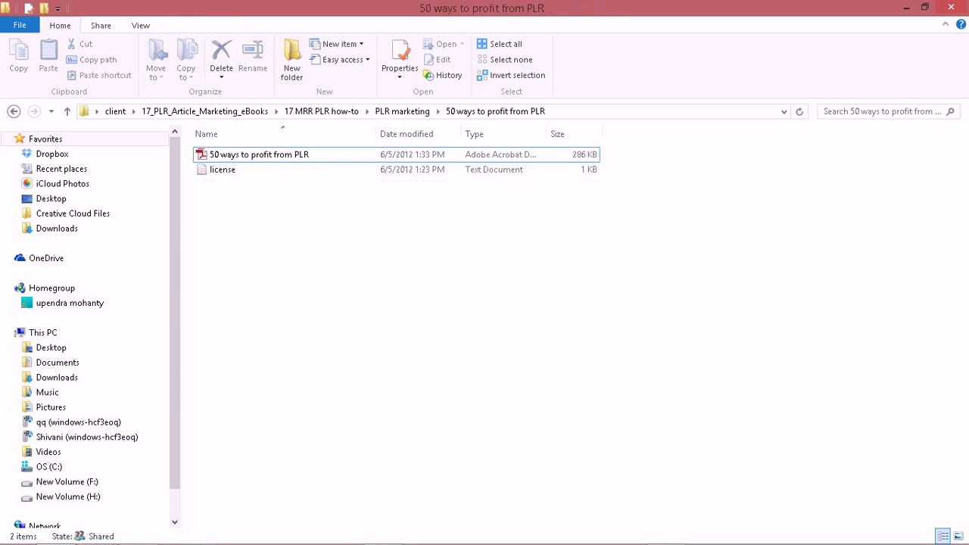
double_click(257, 155)
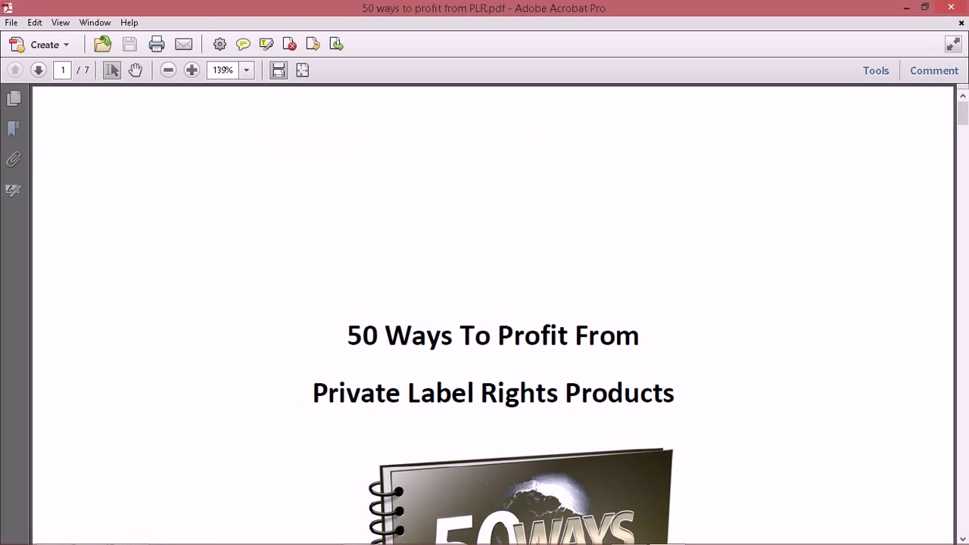
Save the cover picture via Save Image As as a bitmap in the 50 ways to profit from PLR folder.
scroll(492, 314, "down", 3)
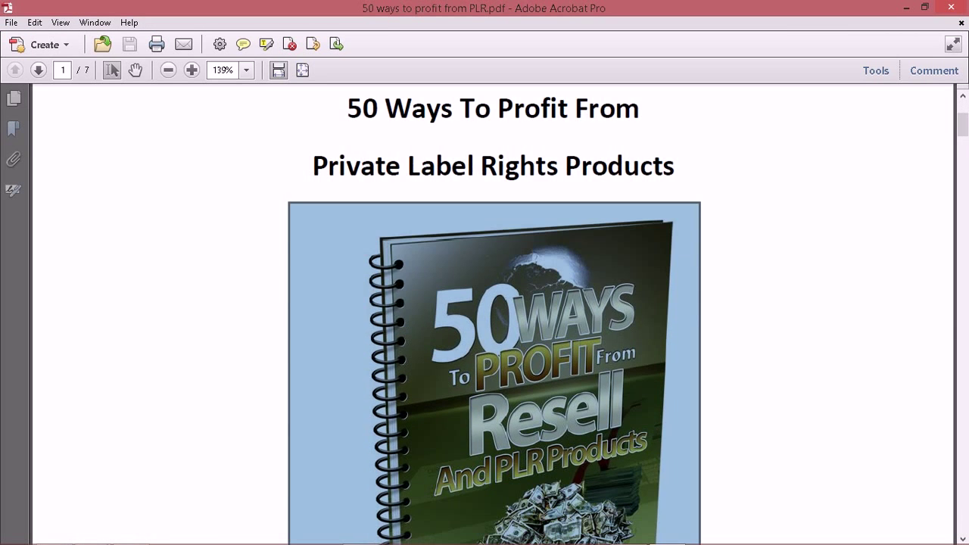
right_click(544, 283)
left_click(583, 307)
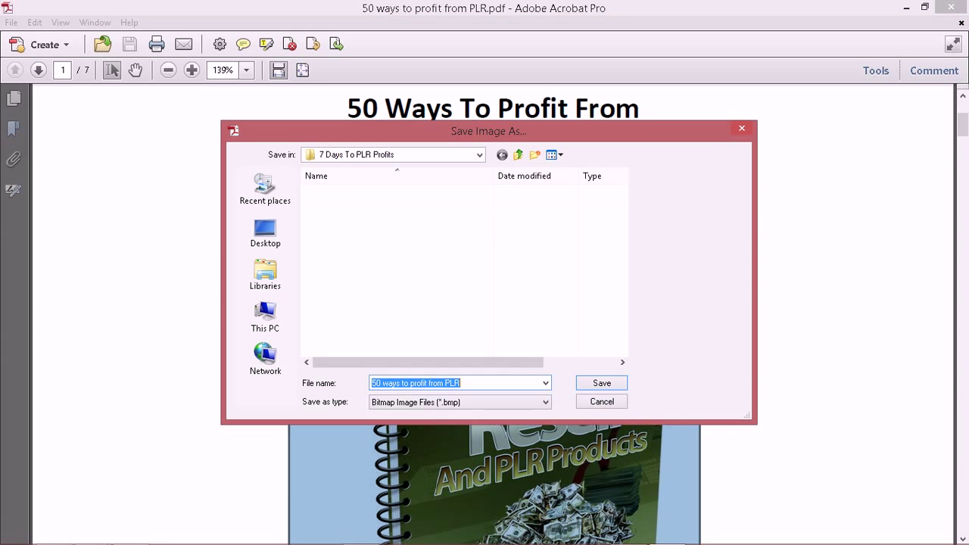
left_click(518, 154)
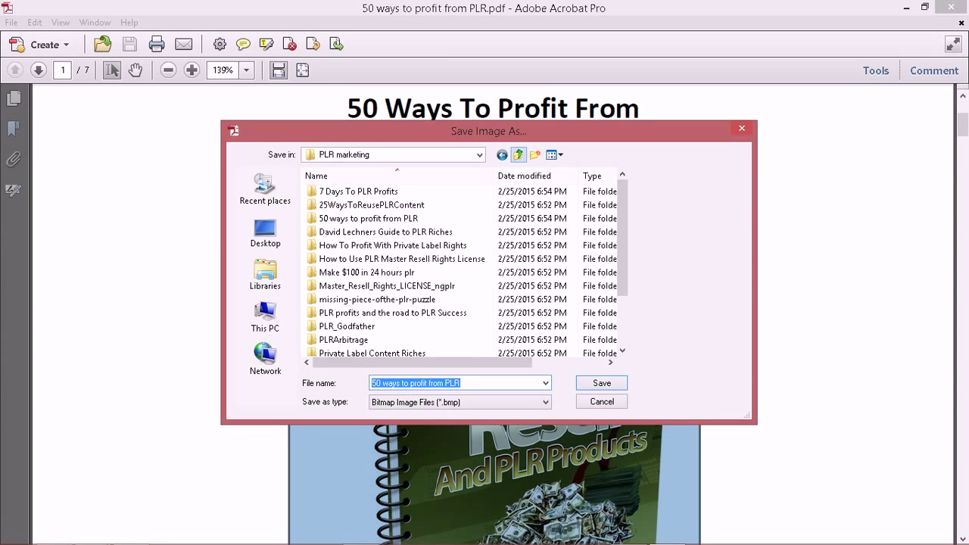
double_click(369, 218)
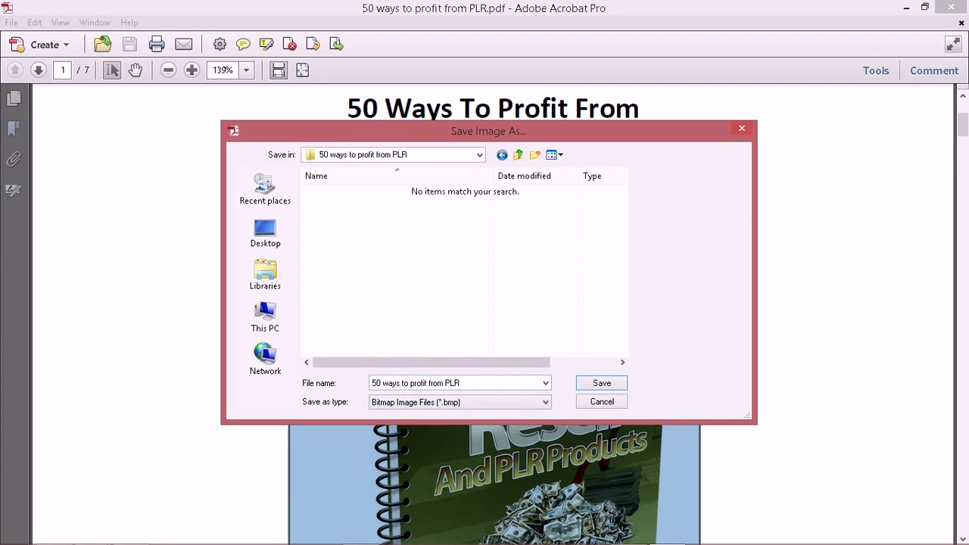
left_click(602, 383)
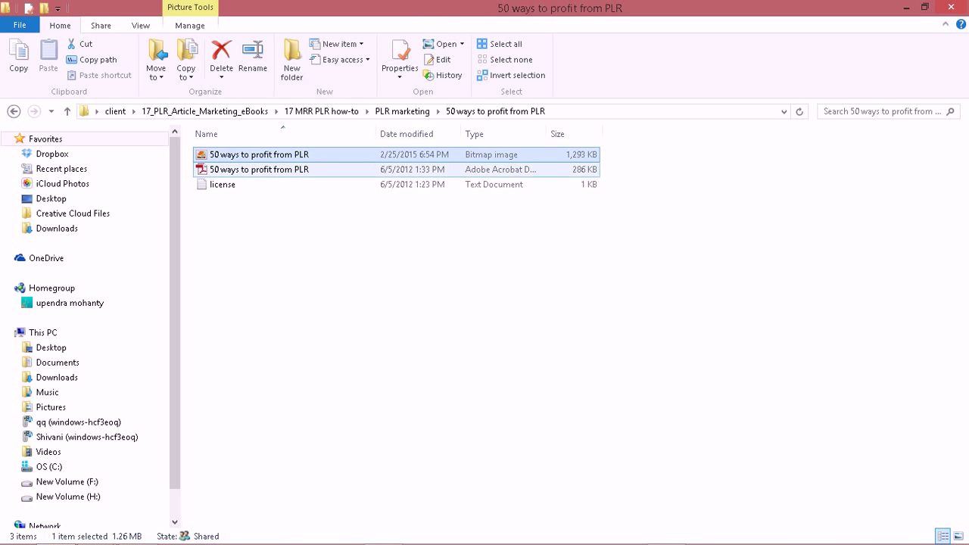
Open the 50 ways to profit from PLR PDF and scroll to page 2's numbered list.
double_click(259, 169)
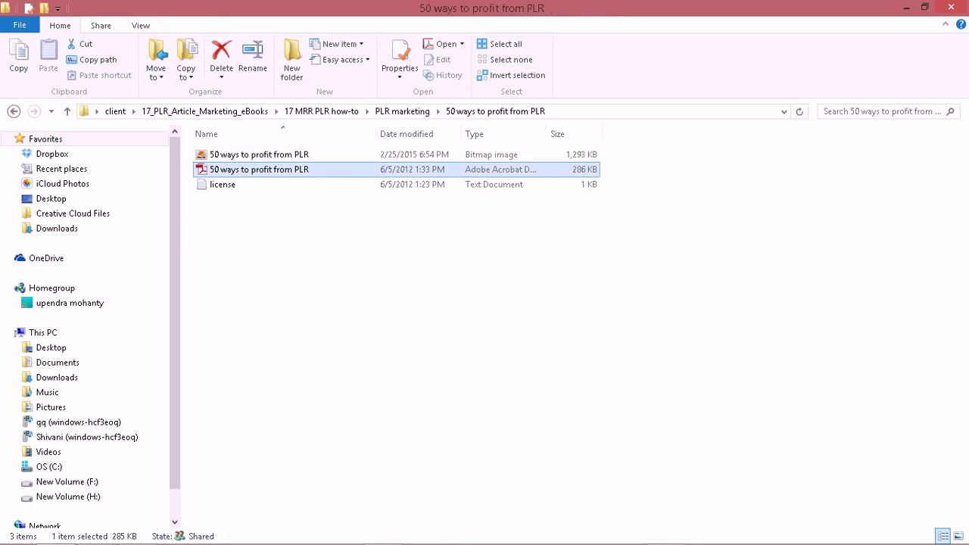
scroll(492, 314, "down", 10)
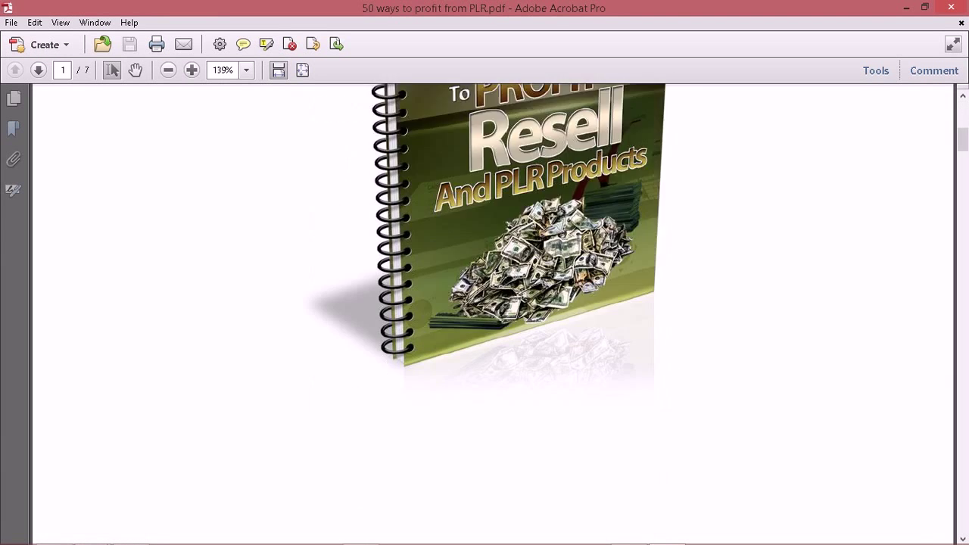
scroll(493, 314, "down", 5)
scroll(493, 315, "down", 1)
scroll(492, 314, "down", 3)
scroll(492, 314, "down", 3)
scroll(492, 315, "down", 1)
scroll(492, 314, "down", 3)
scroll(492, 314, "down", 2)
scroll(492, 314, "down", 4)
scroll(492, 314, "down", 4)
scroll(492, 314, "up", 3)
scroll(492, 314, "up", 5)
scroll(492, 315, "up", 4)
scroll(492, 314, "up", 4)
scroll(492, 314, "up", 4)
scroll(493, 314, "up", 3)
scroll(492, 314, "down", 3)
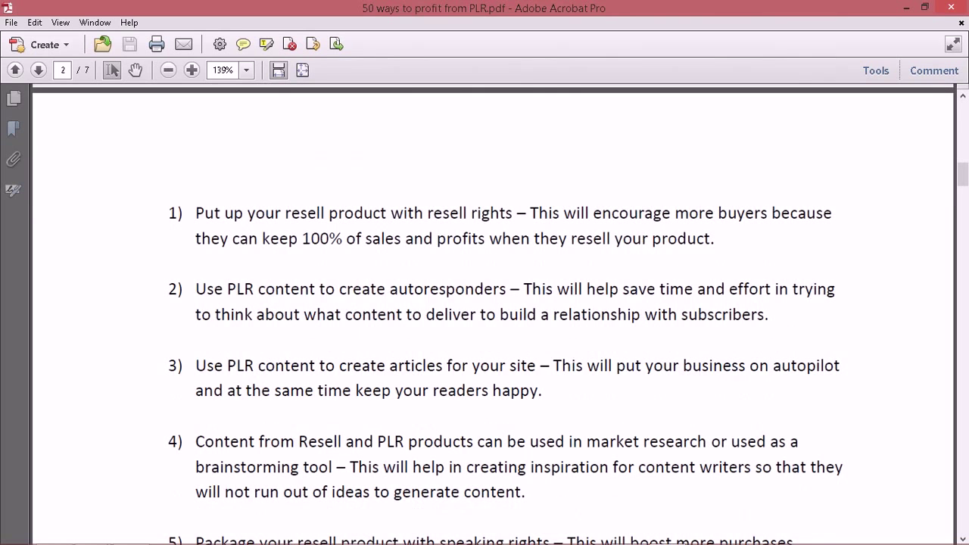
Select and copy the page 2 numbered list of profit ideas, then minimize Acrobat.
mouse_move(168, 214)
left_mouse_down()
mouse_move(282, 214)
mouse_move(642, 365)
mouse_move(670, 541)
mouse_move(793, 541)
mouse_move(604, 542)
left_mouse_up()
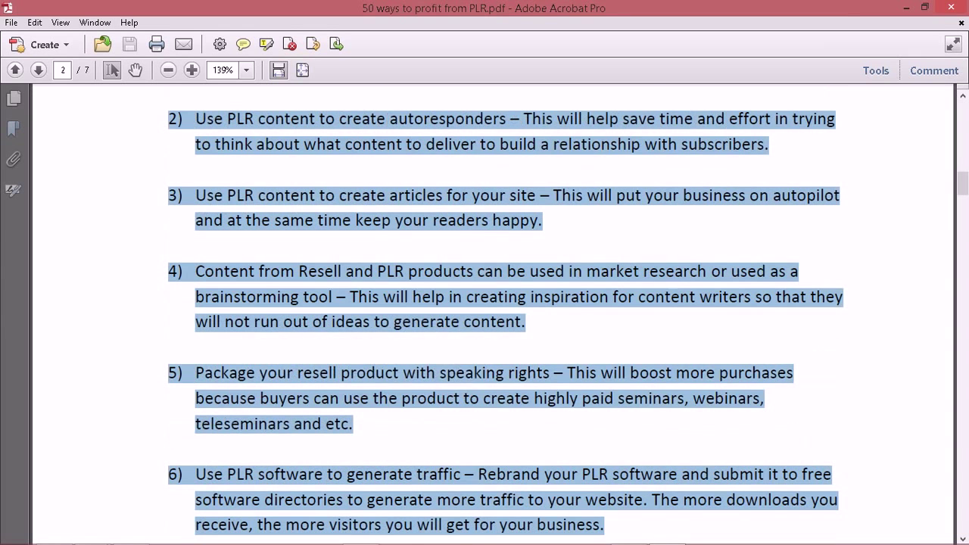
right_click(355, 300)
left_click(378, 308)
scroll(492, 314, "up", 3)
scroll(492, 314, "up", 5)
scroll(492, 314, "up", 5)
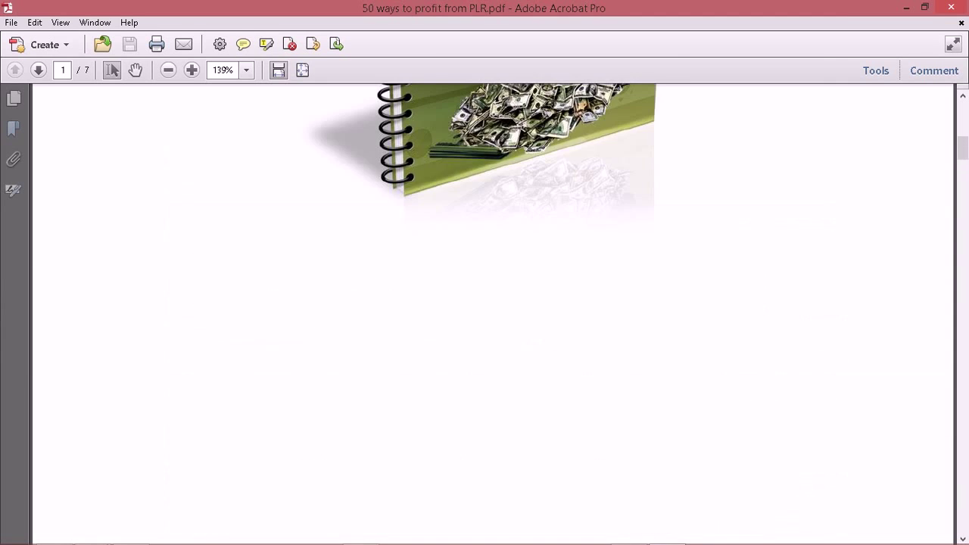
scroll(492, 314, "up", 5)
scroll(492, 315, "up", 3)
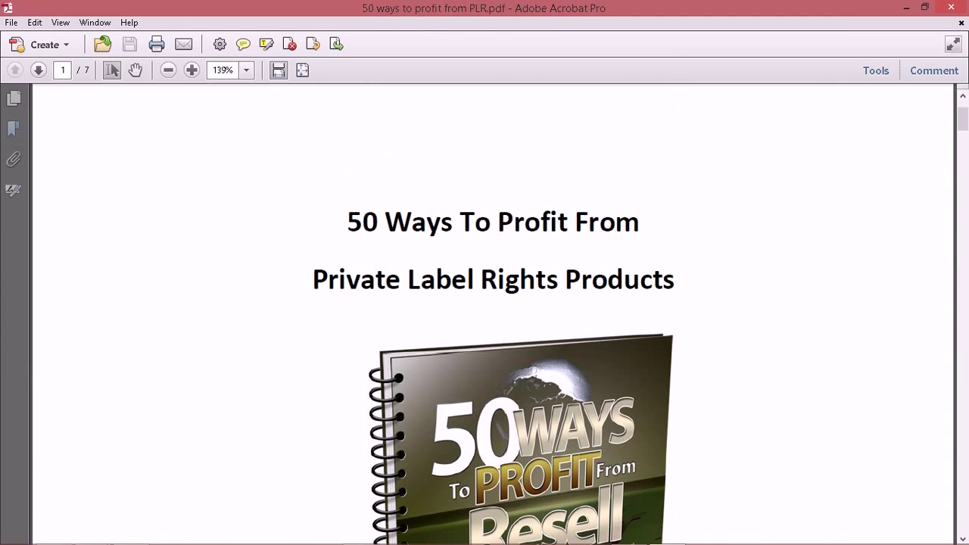
left_click(906, 7)
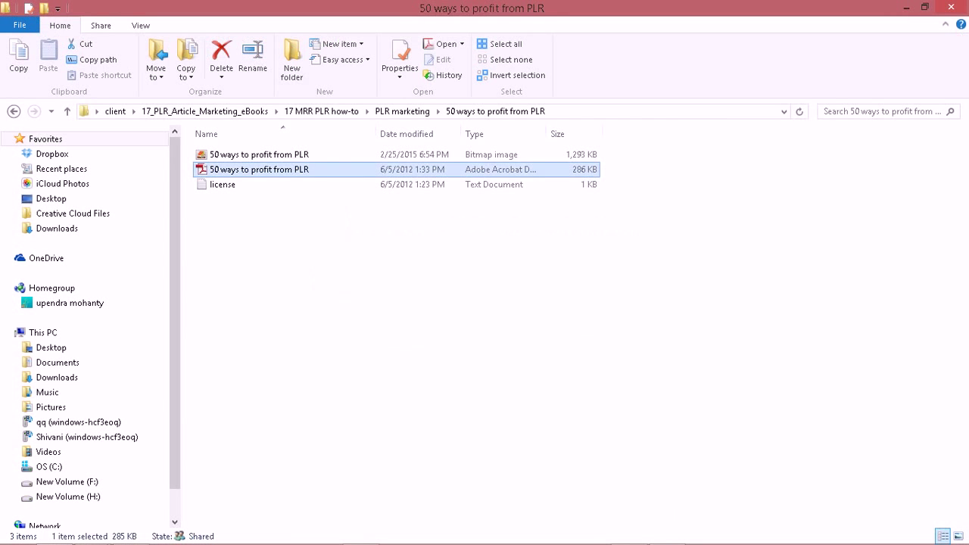
Create a new text document named description in the folder and open it in Notepad.
right_click(250, 235)
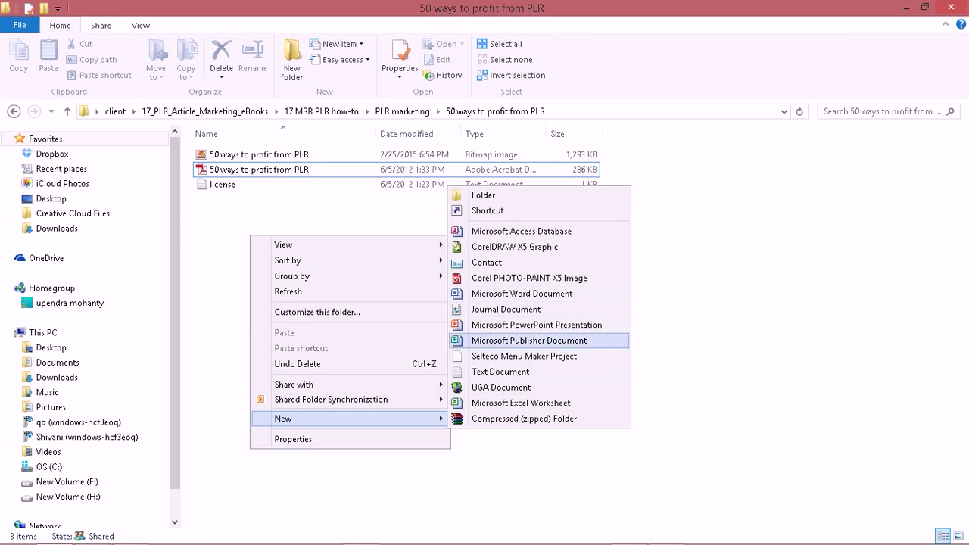
left_click(501, 372)
type("description")
key("Return")
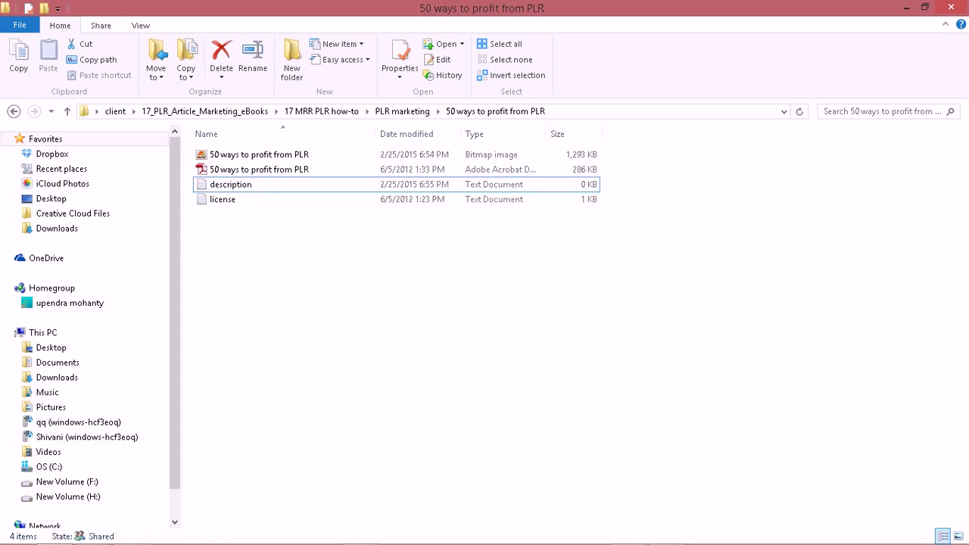
double_click(231, 185)
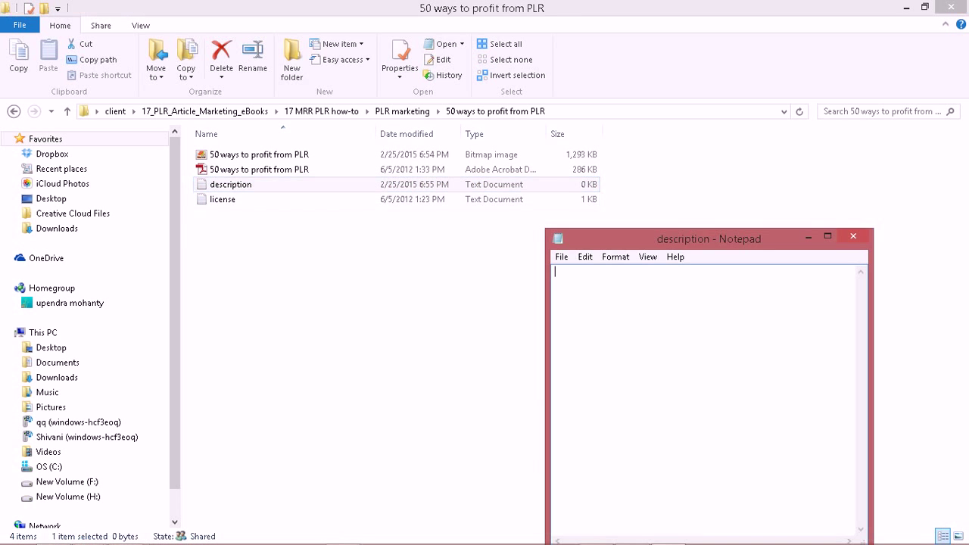
Paste the copied profit list into description and delete the unfinished tenth item.
right_click(596, 283)
left_click(628, 344)
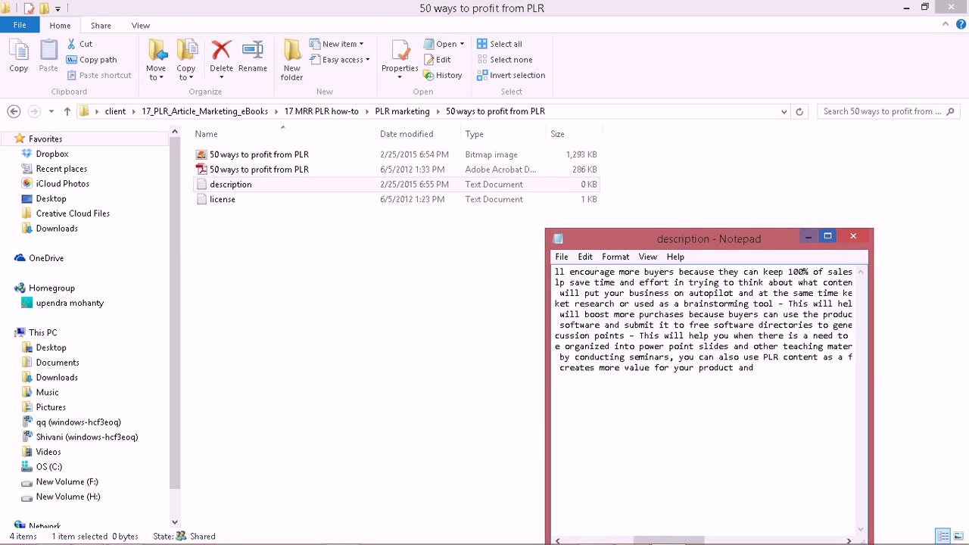
key("super+Up")
mouse_move(278, 134)
left_mouse_down()
mouse_move(33, 80)
mouse_move(3, 37)
left_mouse_up()
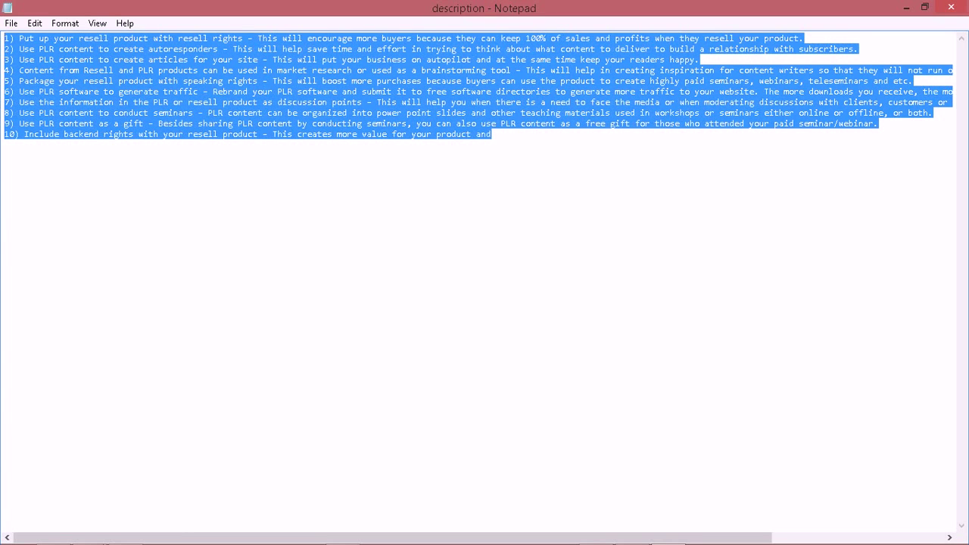
left_click(296, 134)
left_click_drag(492, 134, 4, 134)
key("Delete")
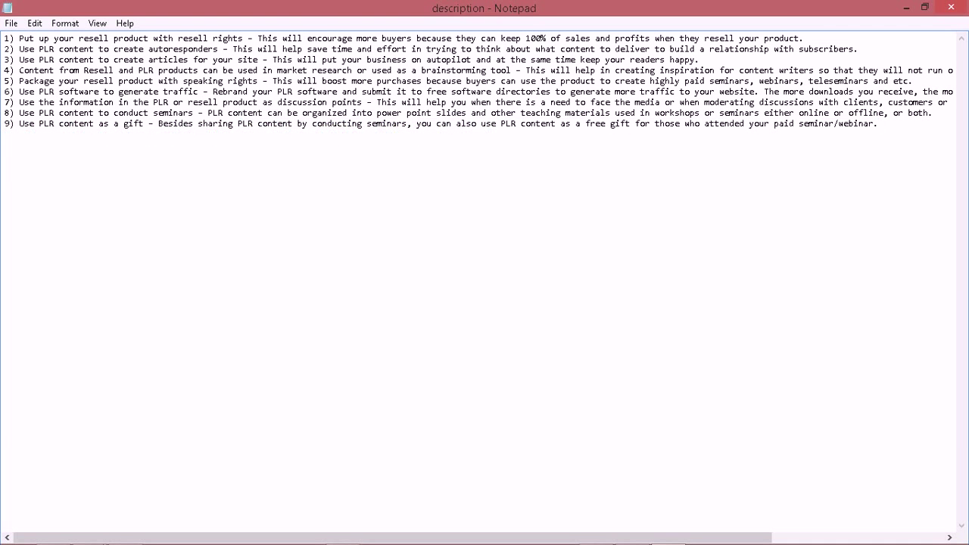
Save the nine-item description file and close Notepad.
left_click(11, 23)
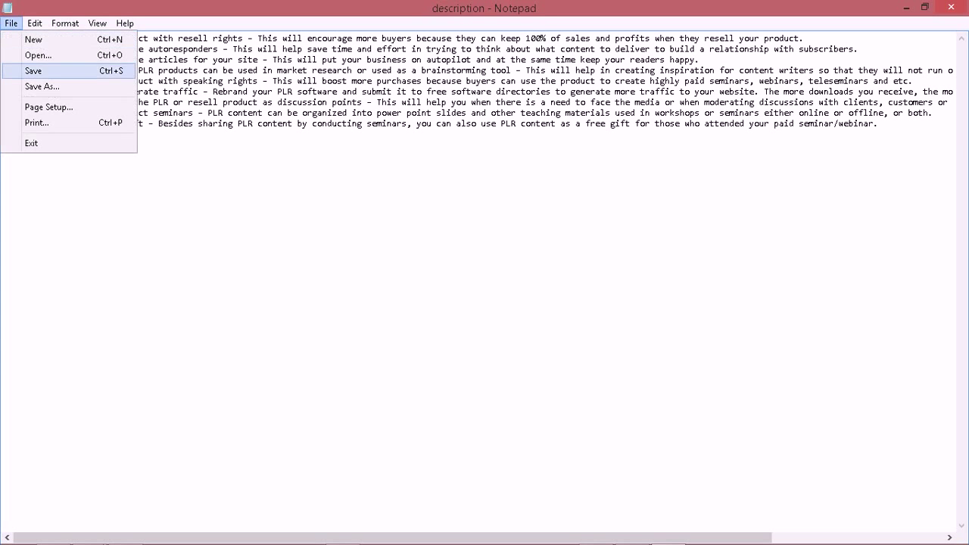
left_click(33, 71)
mouse_move(5, 134)
left_mouse_down()
mouse_move(48, 70)
mouse_move(4, 38)
left_mouse_up()
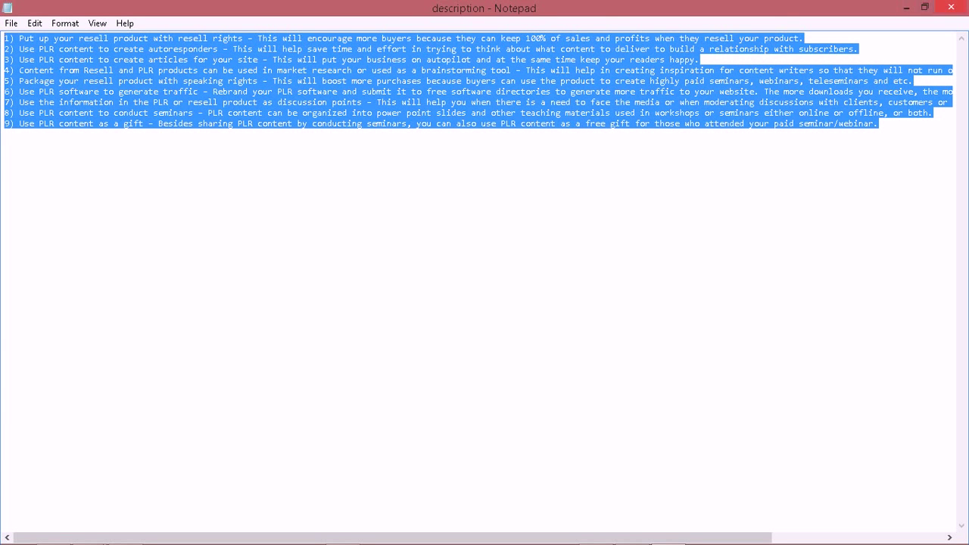
left_click(951, 7)
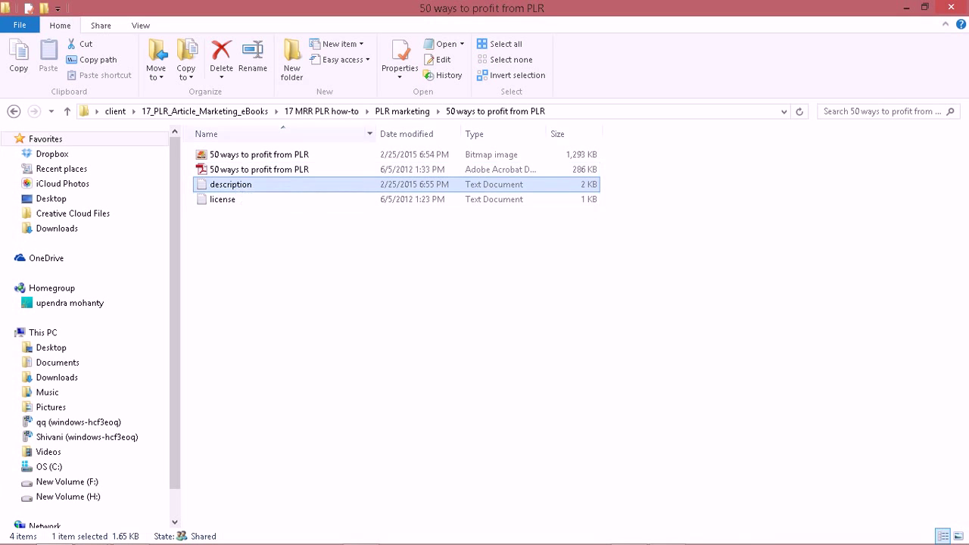
Look inside the David Lechners Guide to PLR Riches and PLR profits and the road to PLR Success folders.
left_click(14, 112)
double_click(277, 200)
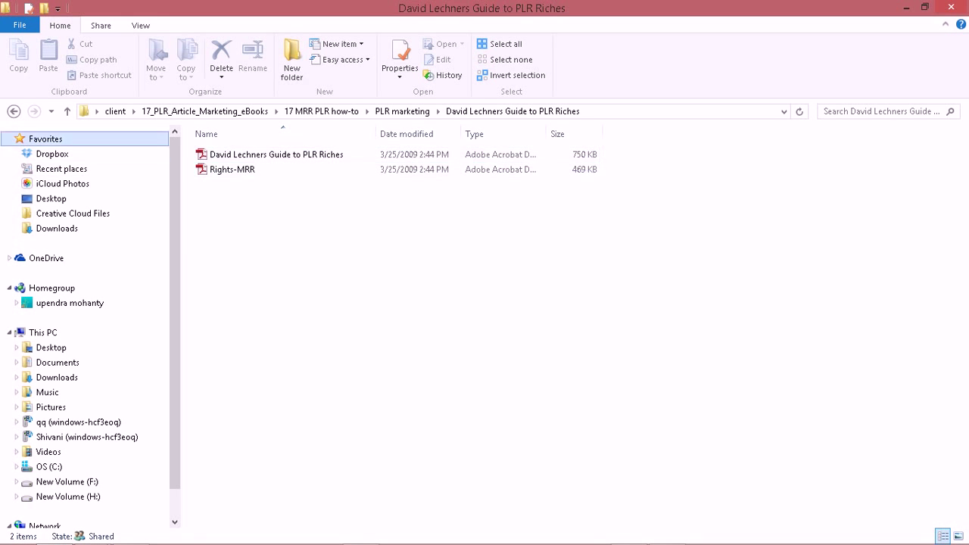
left_click(14, 111)
double_click(258, 291)
Open the PLR profits PDF, scroll through it, and close it.
left_click(284, 170)
key("Return")
scroll(492, 303, "down", 3)
scroll(492, 303, "down", 3)
scroll(492, 303, "down", 3)
scroll(492, 302, "down", 5)
scroll(492, 303, "down", 5)
scroll(492, 303, "down", 5)
scroll(492, 303, "down", 5)
scroll(492, 303, "down", 5)
scroll(492, 303, "down", 5)
scroll(492, 303, "down", 5)
scroll(493, 303, "down", 5)
scroll(492, 302, "down", 5)
scroll(492, 303, "down", 4)
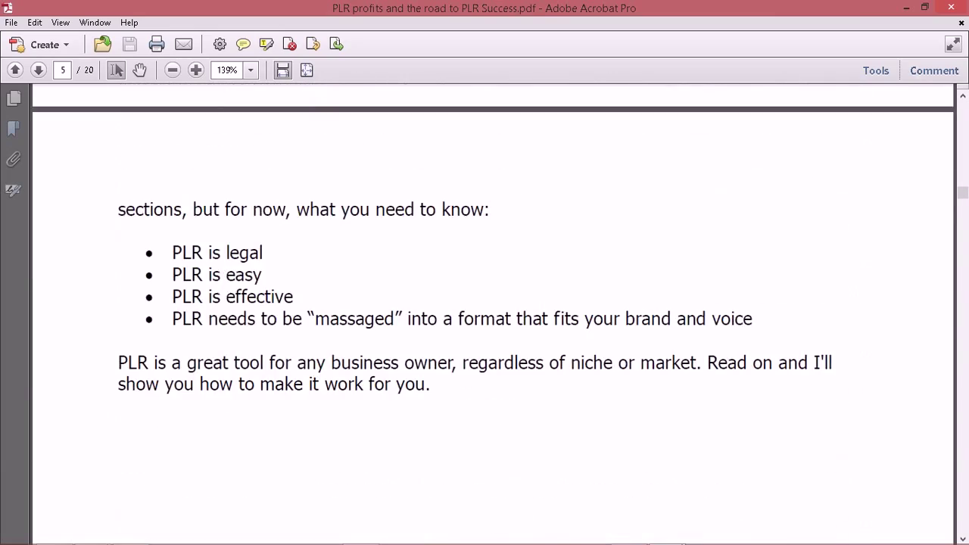
key("alt+F4")
Check the PLR_Godfather and PLRArbitrage folders, then open Private Label Content Riches and select its PDF.
left_click(14, 111)
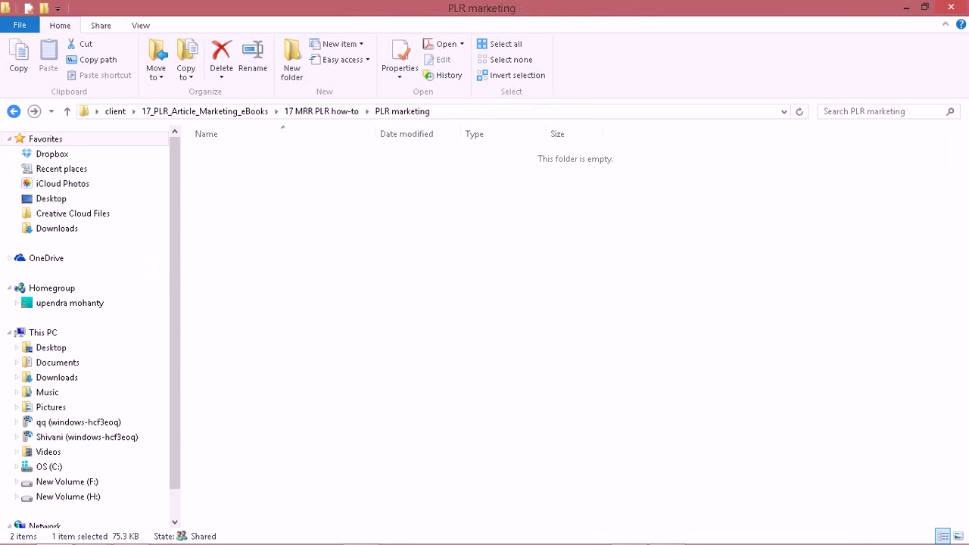
double_click(235, 306)
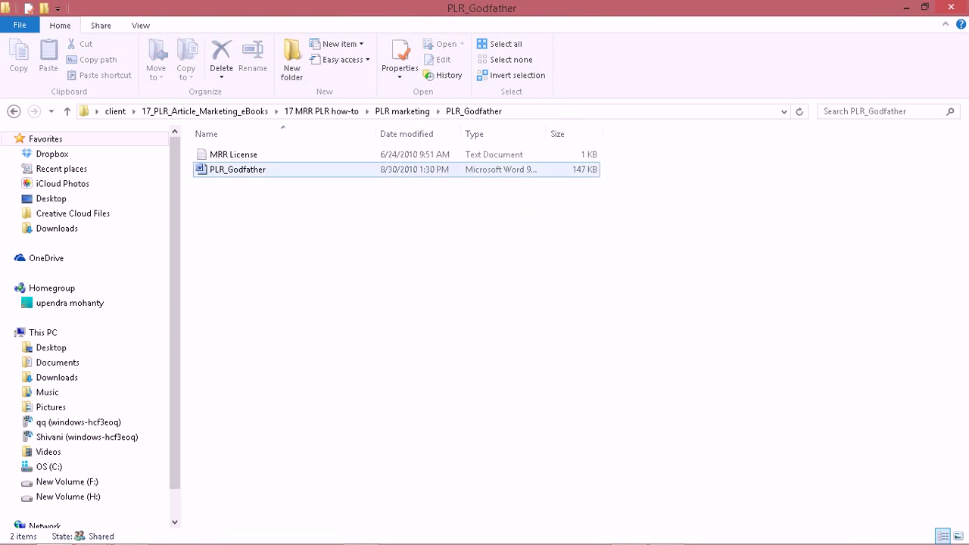
left_click(14, 111)
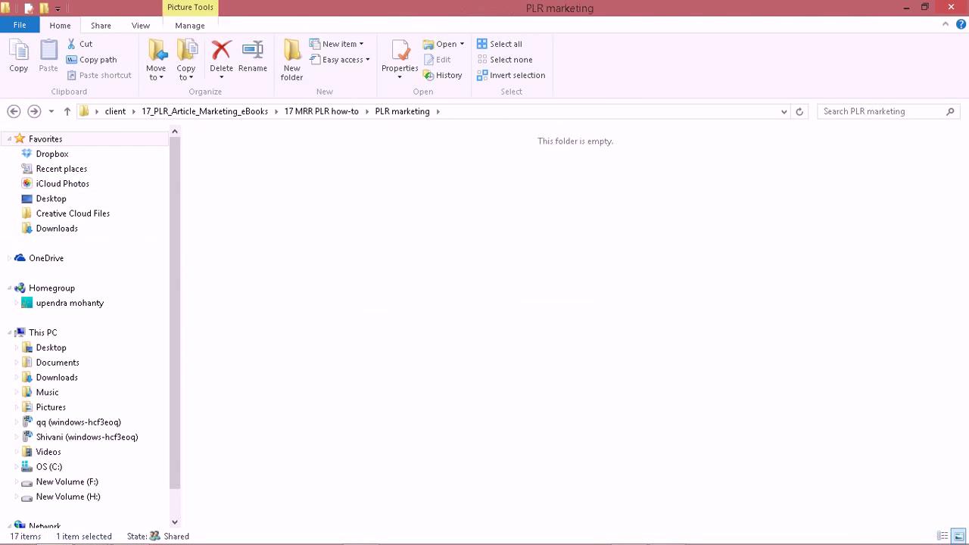
left_click(230, 166)
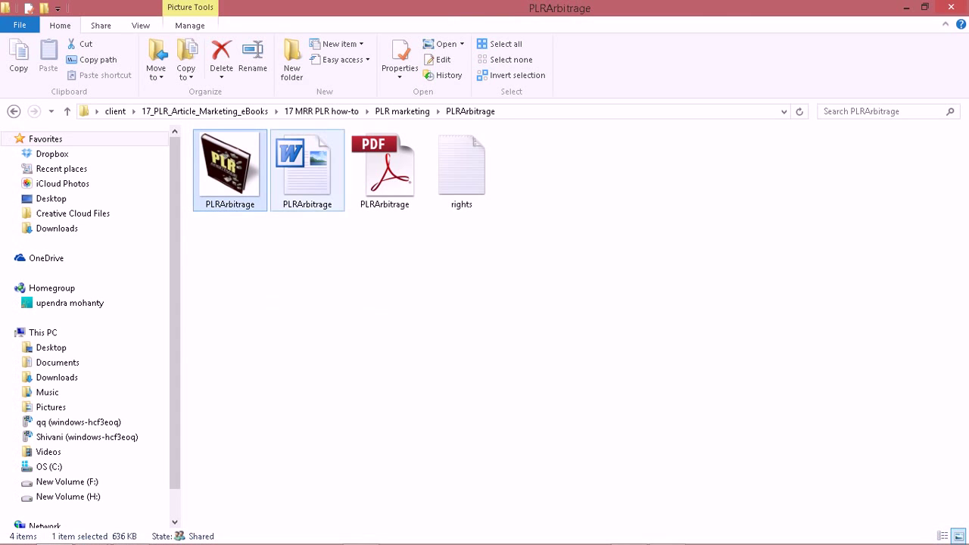
key("BackSpace")
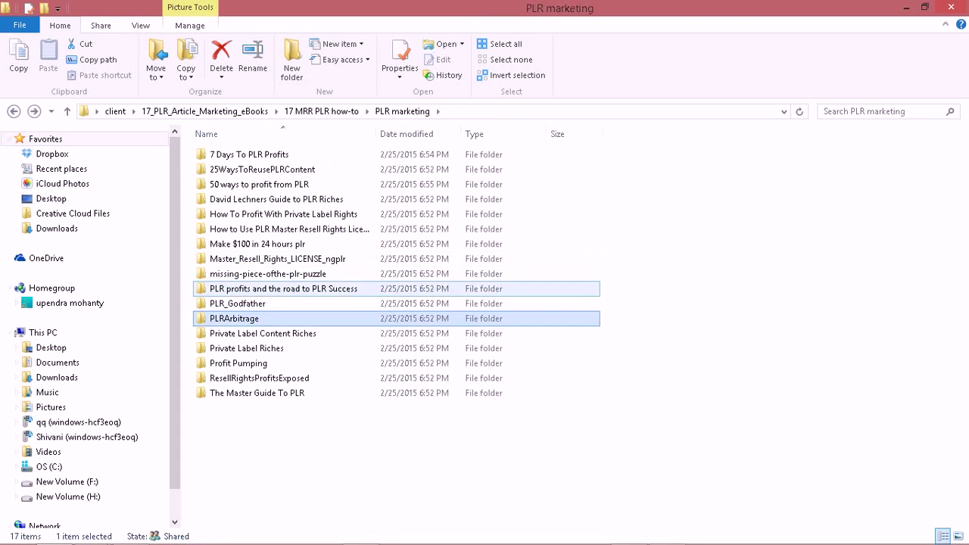
key("Down")
key("Return")
key("End")
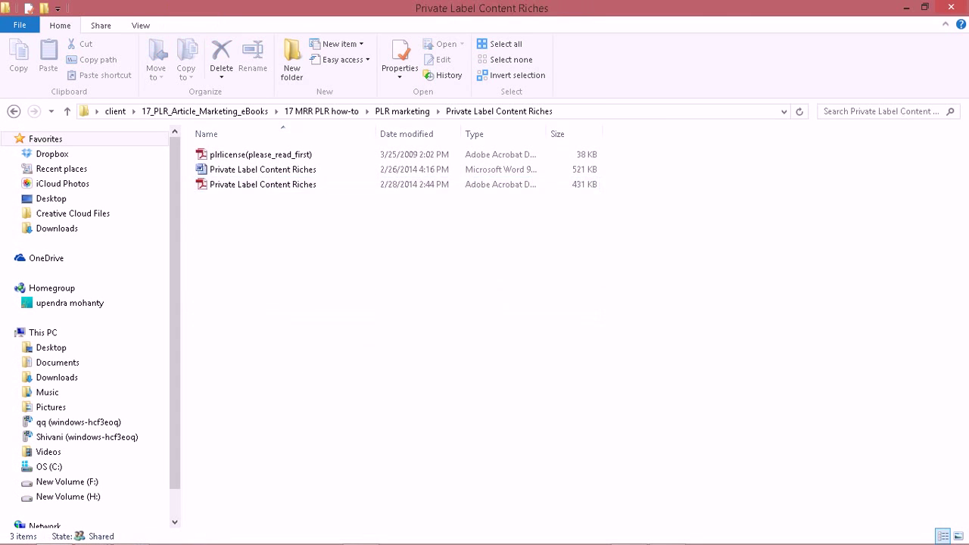
Open the Private Label Content Riches PDF and save its cover image as a .bmp in that folder.
key("Return")
scroll(492, 303, "down", 3)
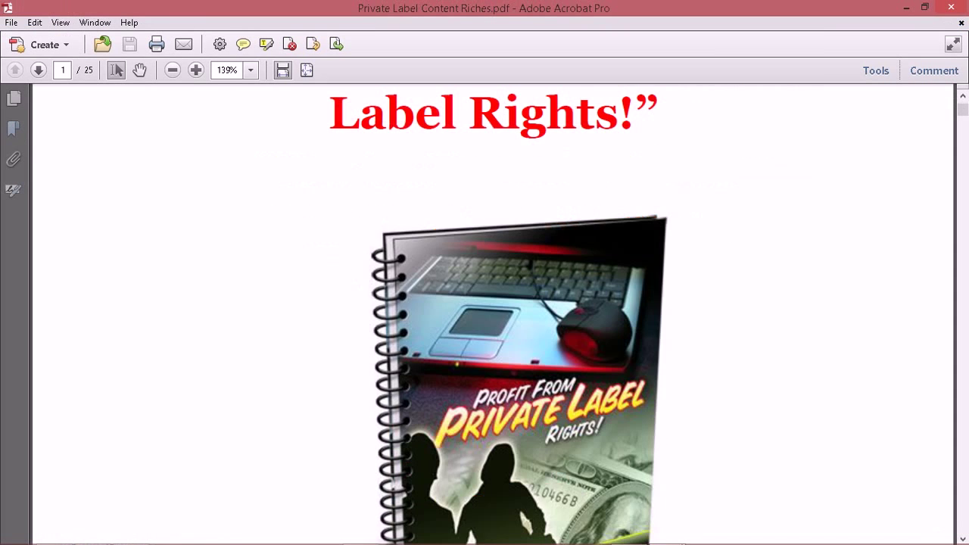
scroll(492, 303, "down", 3)
right_click(556, 261)
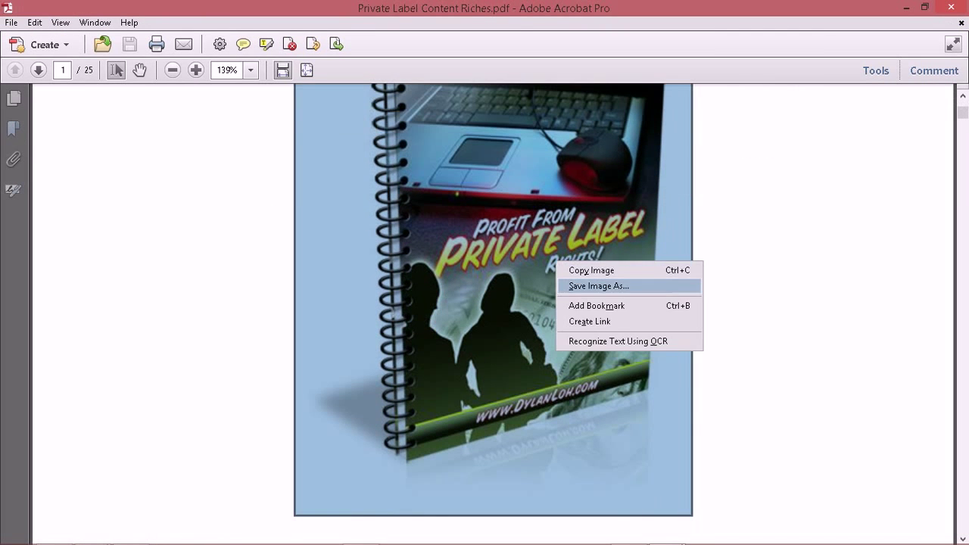
left_click(598, 286)
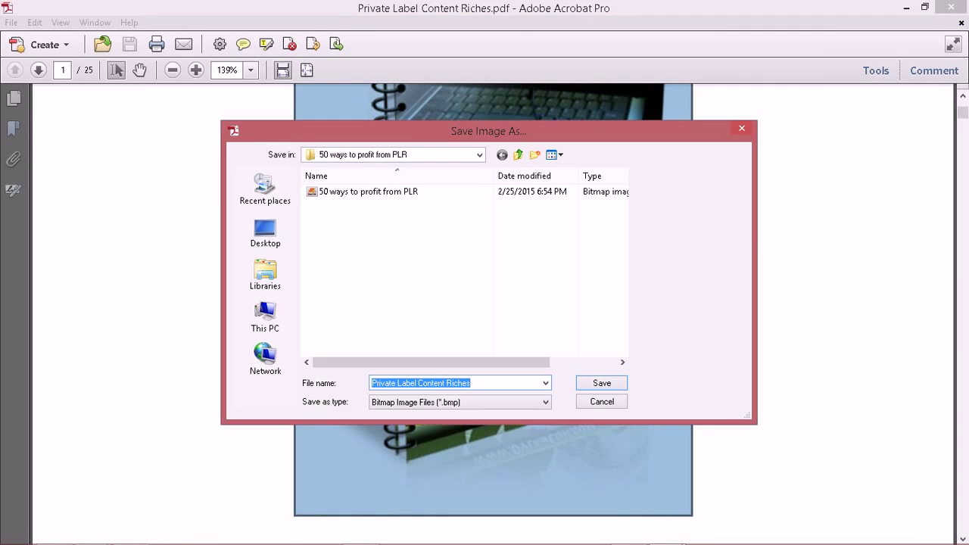
left_click(518, 154)
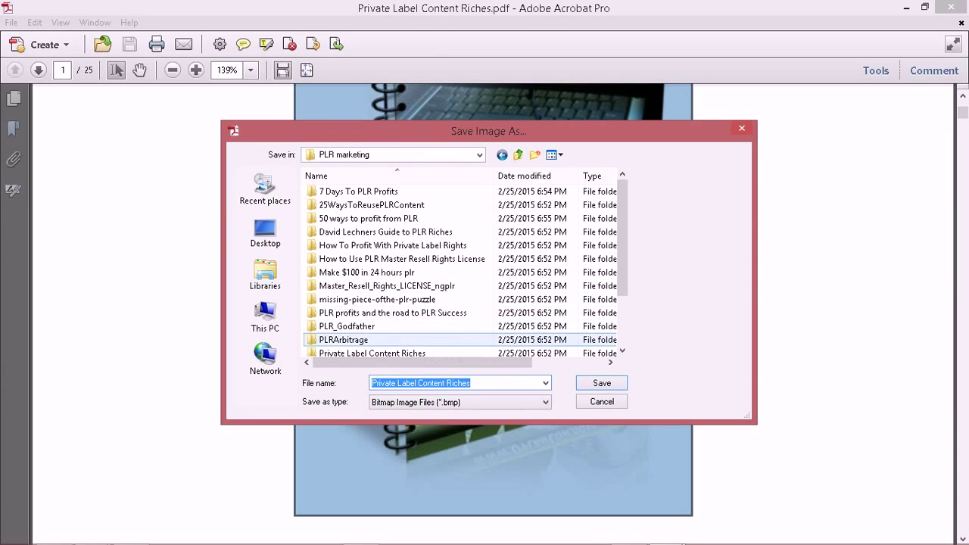
double_click(372, 352)
key("Return")
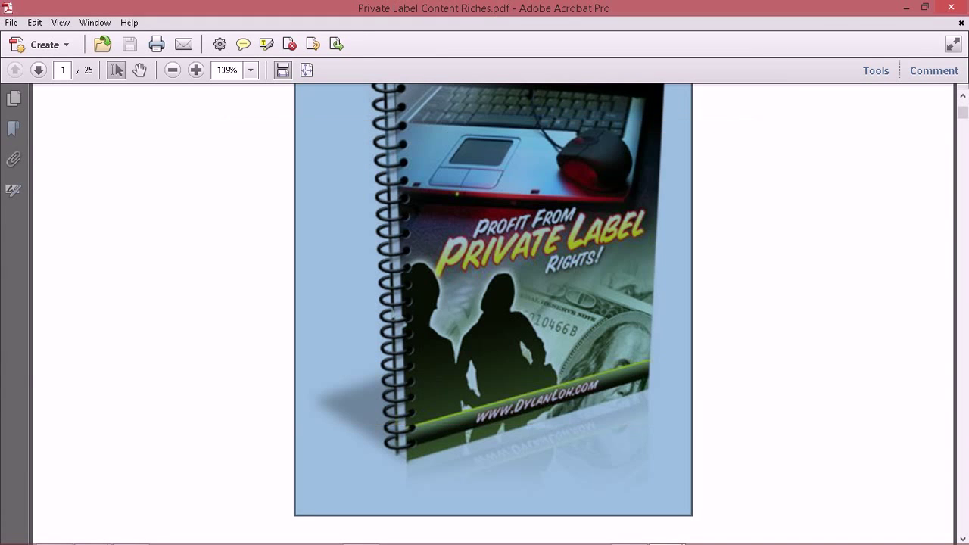
Scroll the PDF to page 5, the Making Your Money from Selling Private Label Rights section.
scroll(492, 303, "down", 3)
scroll(492, 303, "down", 6)
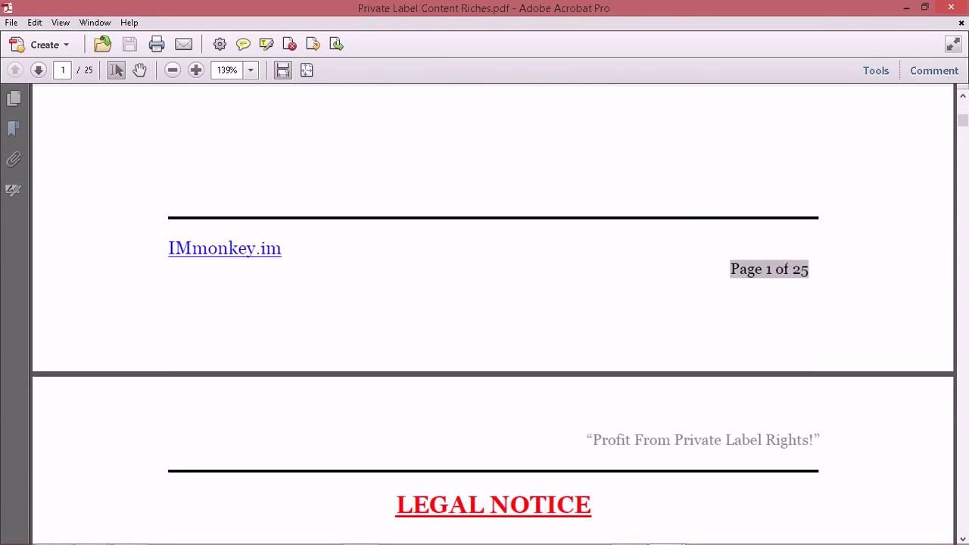
scroll(492, 303, "down", 4)
scroll(493, 303, "down", 3)
scroll(492, 303, "down", 3)
scroll(493, 303, "down", 3)
scroll(492, 303, "down", 3)
scroll(492, 303, "down", 5)
scroll(492, 303, "down", 3)
scroll(493, 303, "down", 3)
scroll(493, 303, "down", 3)
scroll(492, 302, "down", 5)
scroll(493, 303, "down", 4)
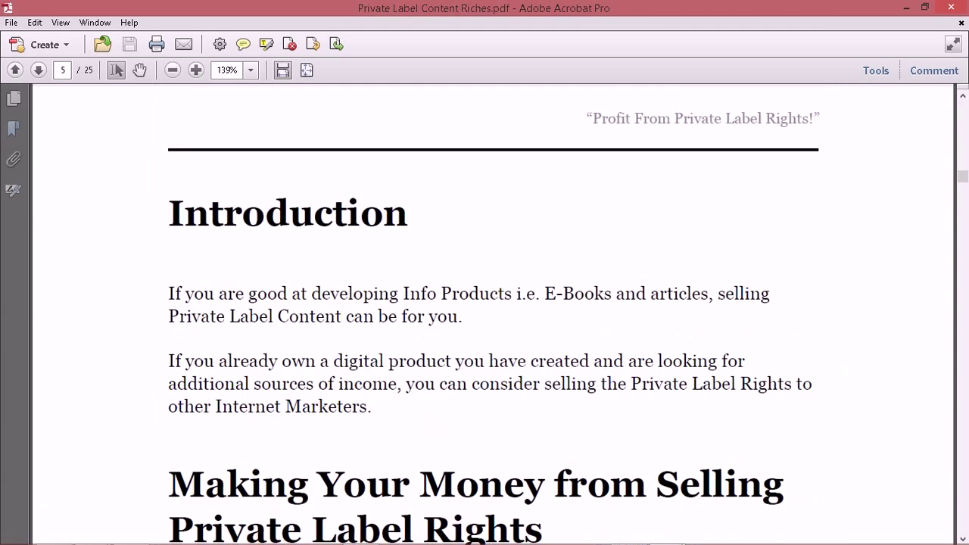
scroll(492, 303, "down", 3)
scroll(492, 303, "up", 3)
scroll(493, 303, "down", 2)
scroll(492, 303, "down", 1)
scroll(492, 303, "down", 1)
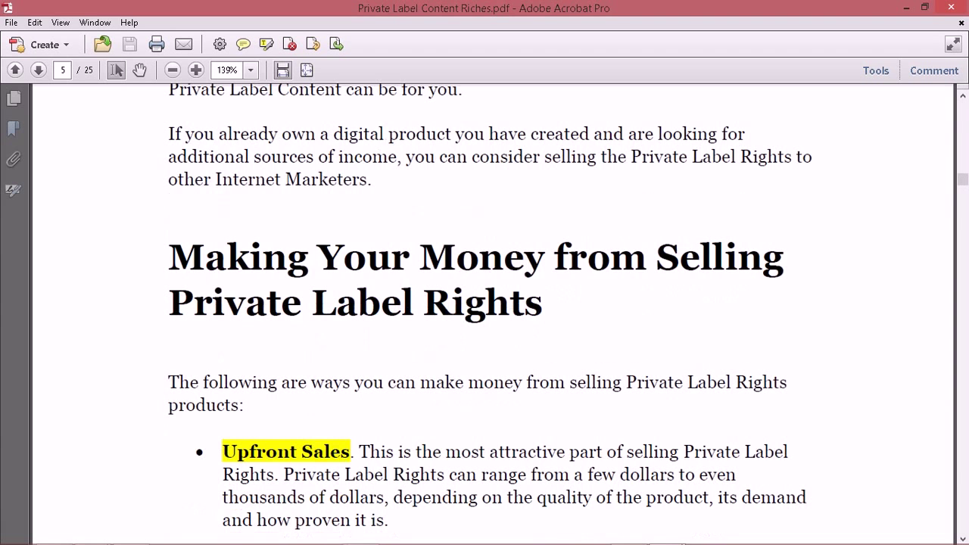
scroll(492, 303, "down", 2)
scroll(492, 303, "down", 1)
scroll(493, 303, "down", 1)
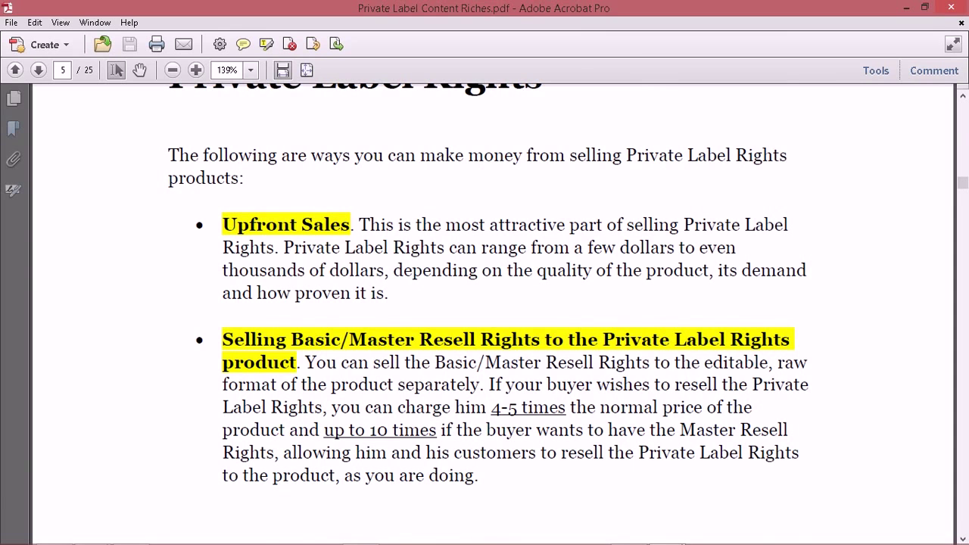
scroll(493, 303, "up", 1)
scroll(492, 303, "down", 3)
scroll(492, 302, "down", 5)
scroll(492, 303, "down", 4)
scroll(492, 303, "up", 8)
scroll(492, 303, "up", 3)
scroll(492, 303, "up", 1)
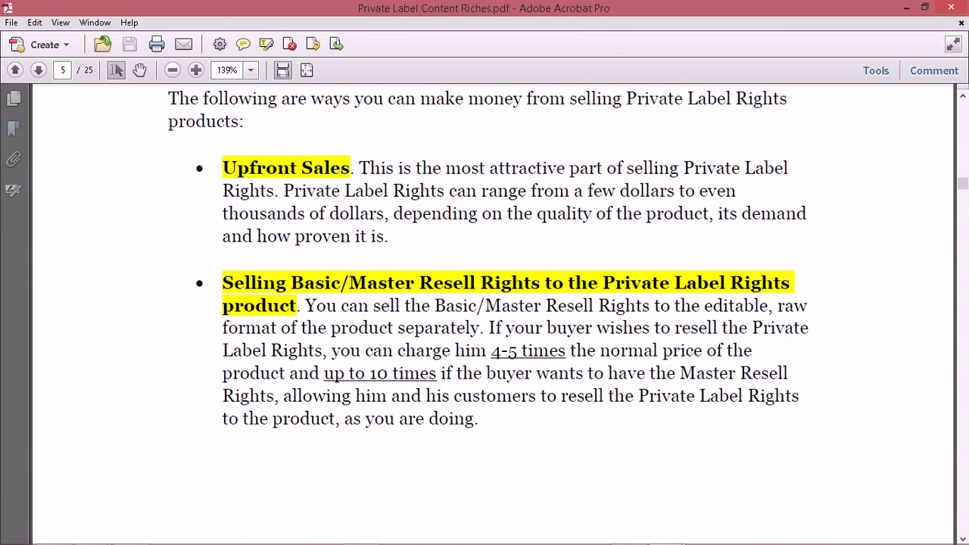
scroll(492, 303, "up", 2)
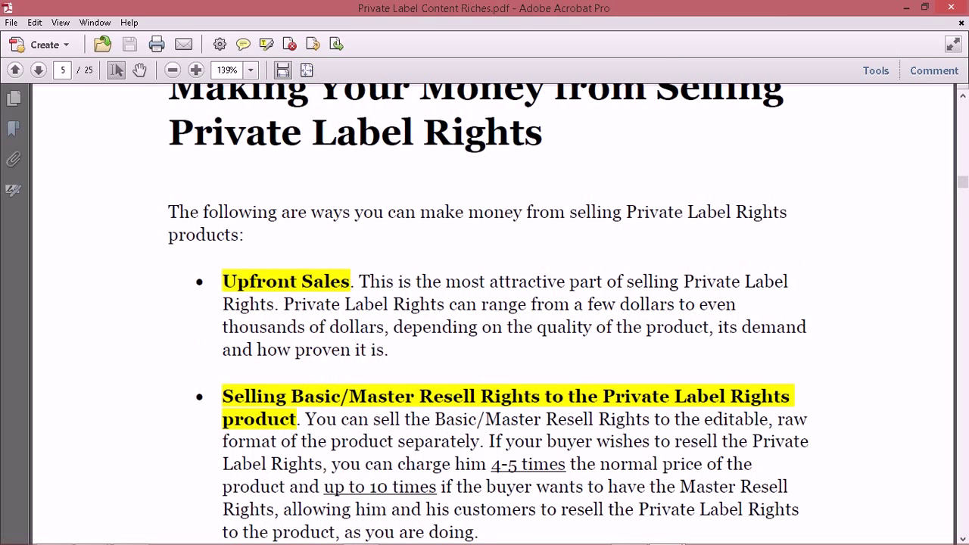
scroll(493, 303, "up", 1)
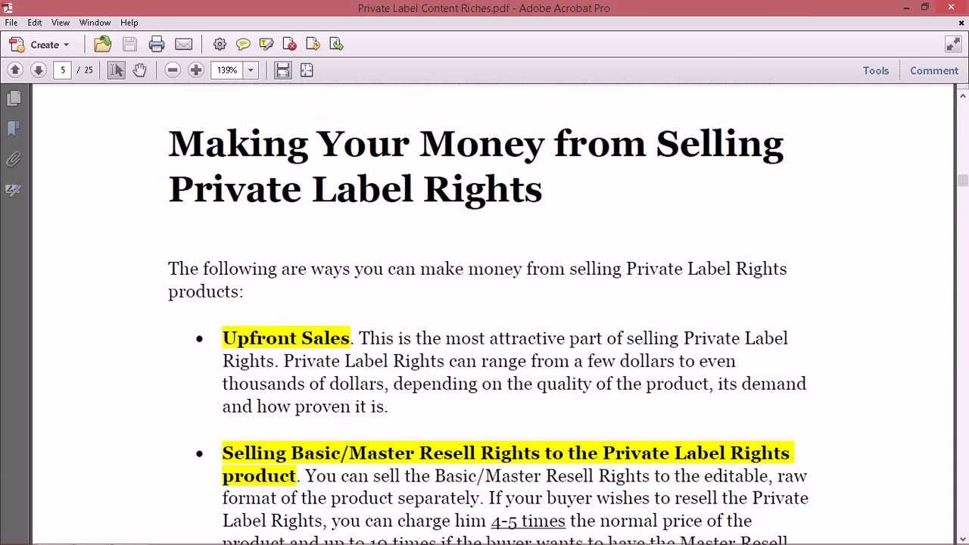
Copy the text from the Making Your Money heading through the second bullet point.
left_click_drag(168, 143, 789, 540)
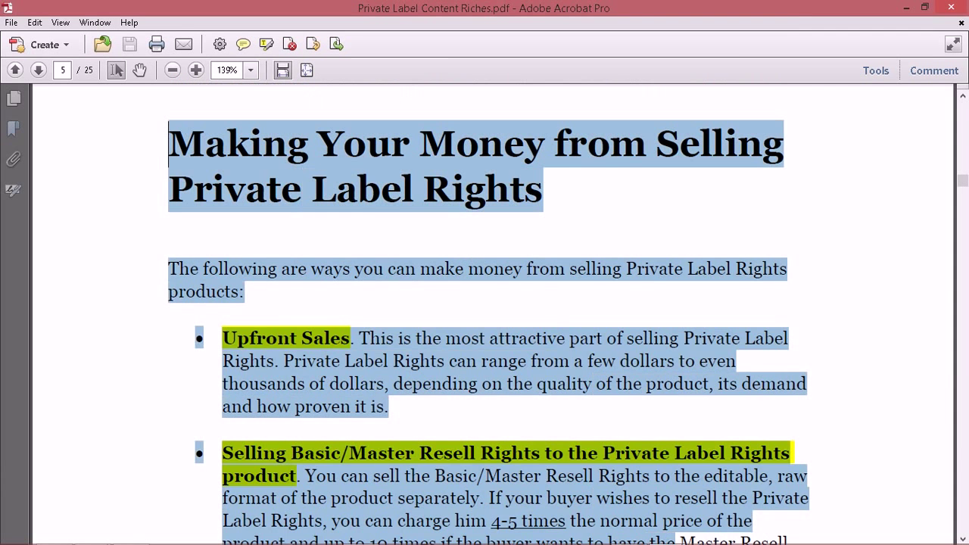
mouse_move(789, 539)
left_mouse_down()
mouse_move(350, 395)
mouse_move(354, 420)
mouse_move(479, 420)
left_mouse_up()
right_click(547, 314)
left_click(580, 324)
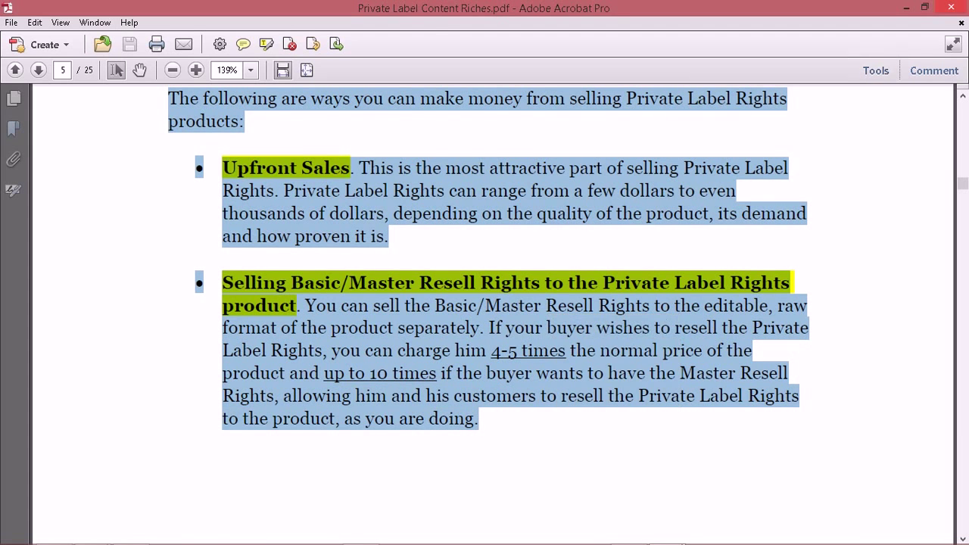
key("alt+Tab")
Create a text document named descriptions in the Private Label Content Riches folder and open it.
right_click(247, 238)
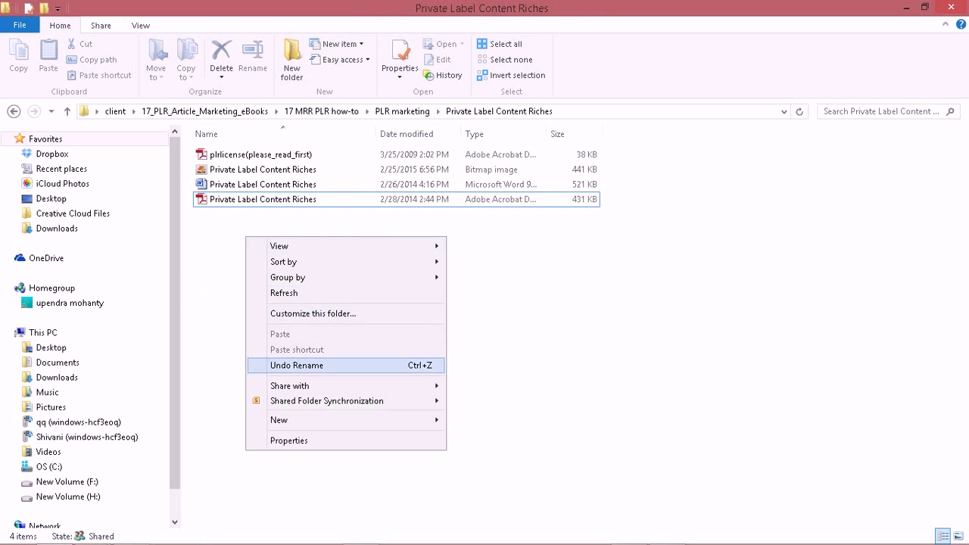
left_click(492, 374)
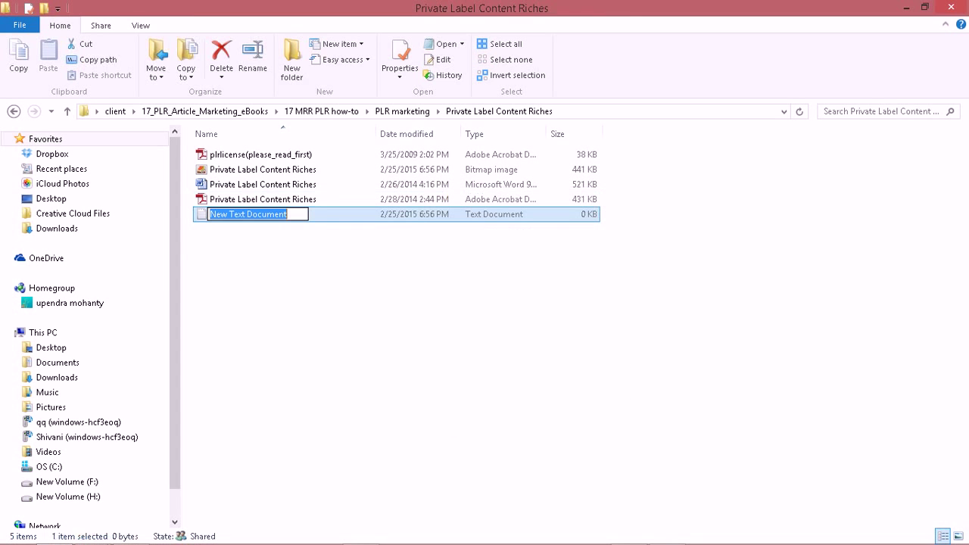
type("descriptions")
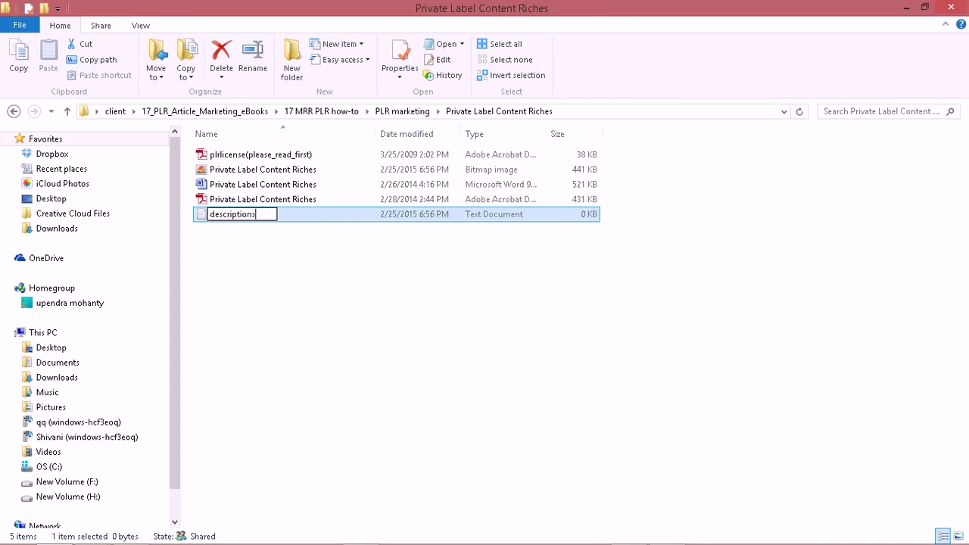
key("Return")
key("Return")
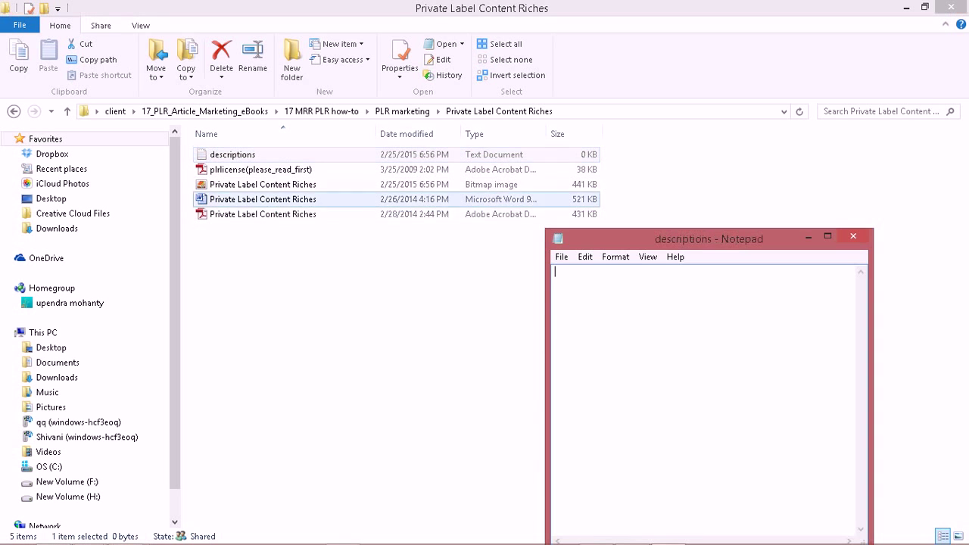
Paste the copied ebook text into descriptions and maximize Notepad.
right_click(558, 274)
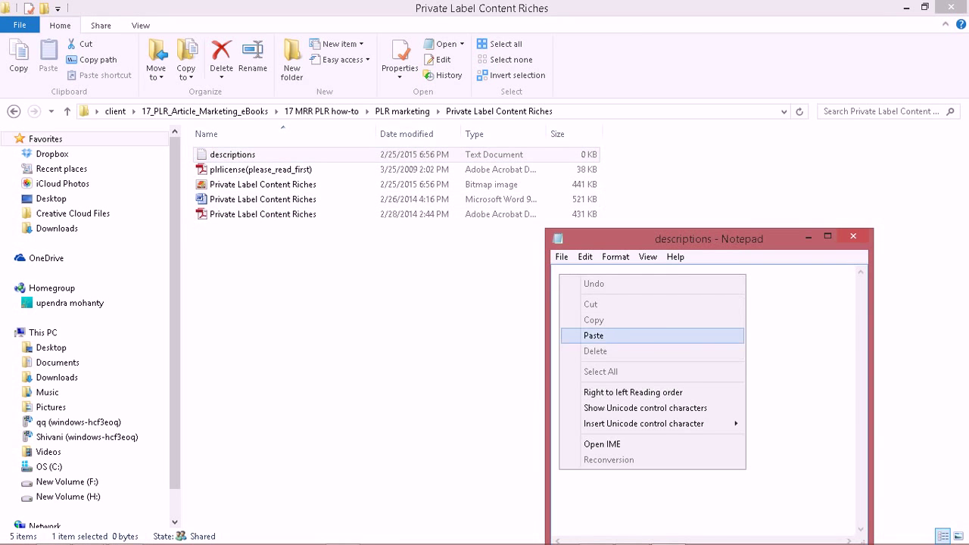
left_click(583, 335)
left_click(828, 236)
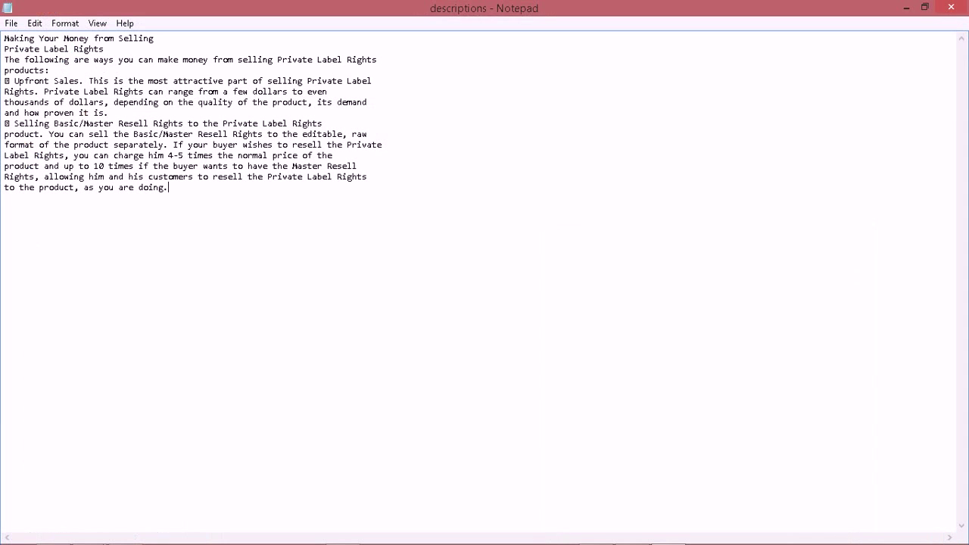
key("ctrl+a")
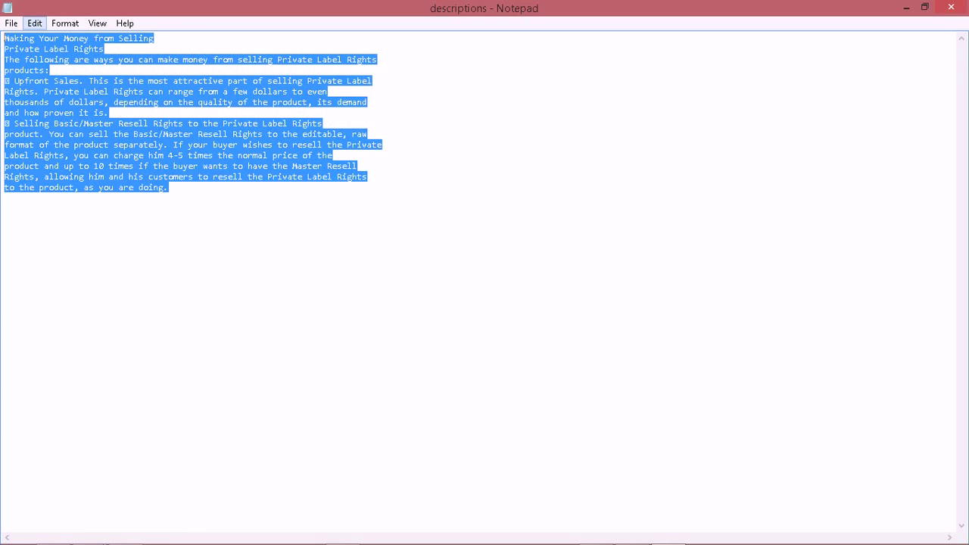
left_click(168, 187)
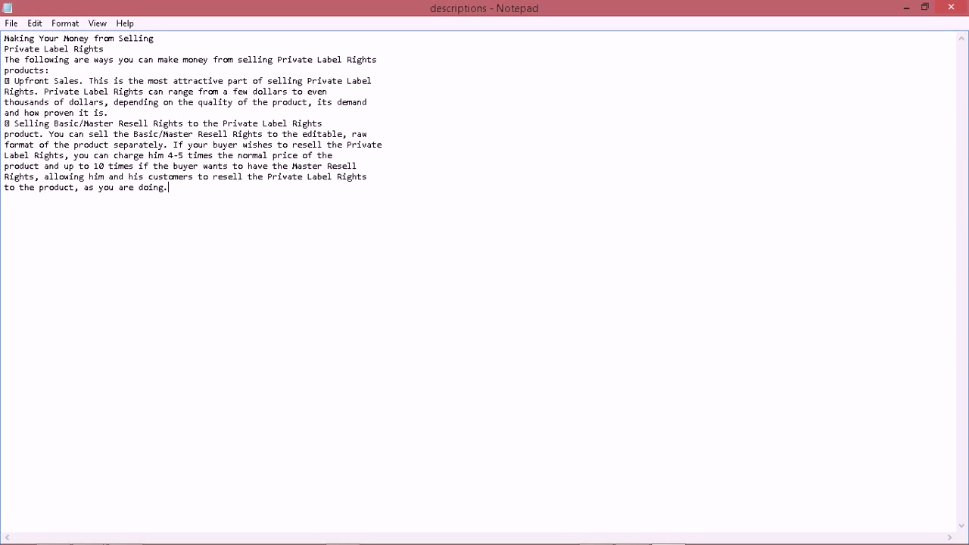
Insert blank lines after the heading, the intro, 'products:' and the Upfront Sales bullet.
key("Return")
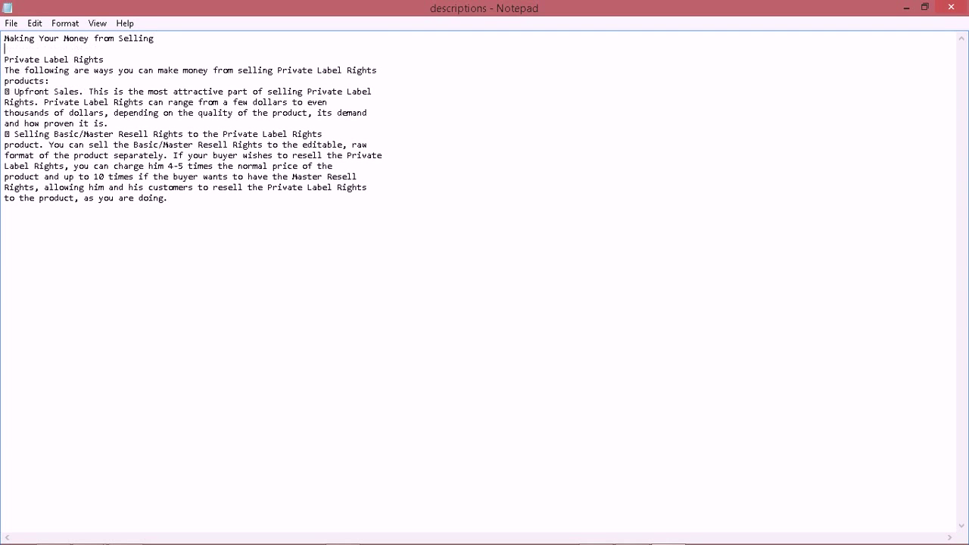
key("Return")
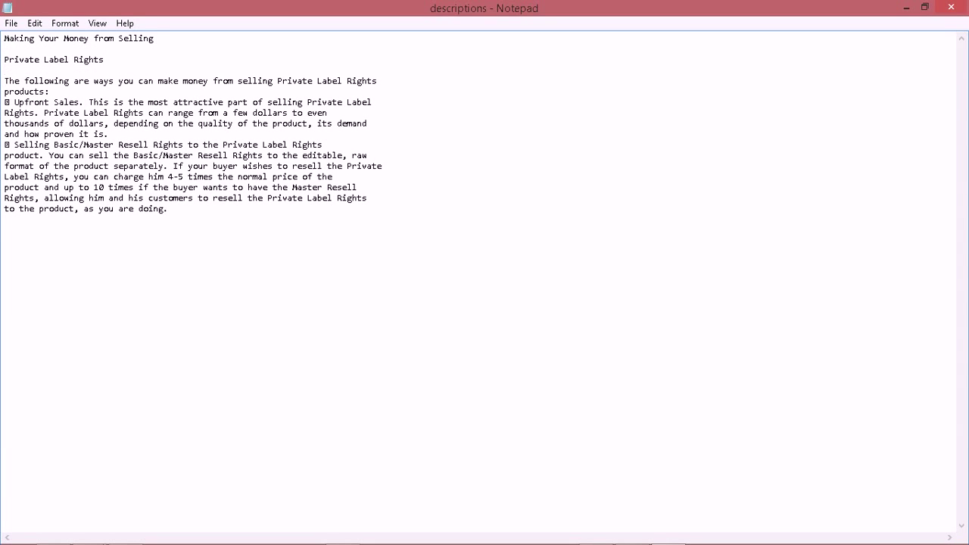
key("Return")
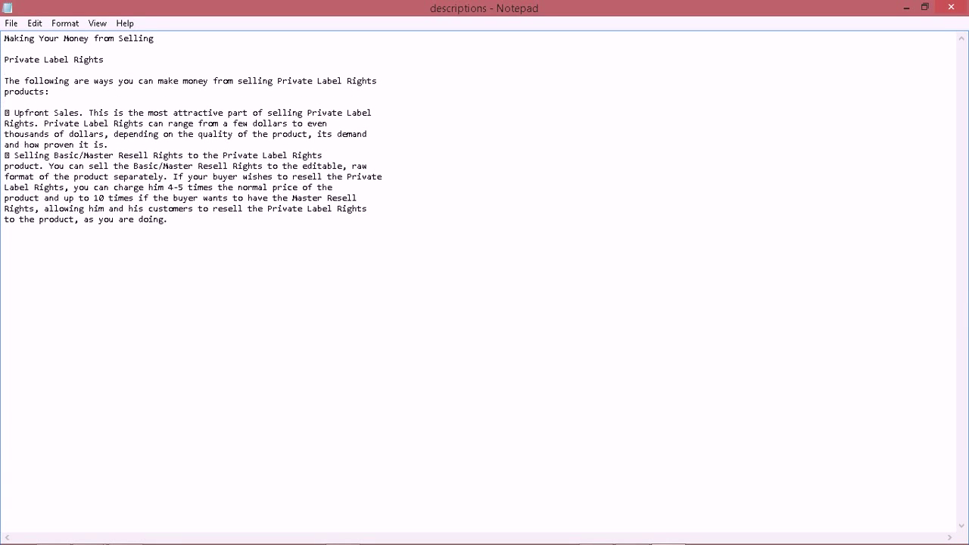
left_click(109, 145)
key("Return")
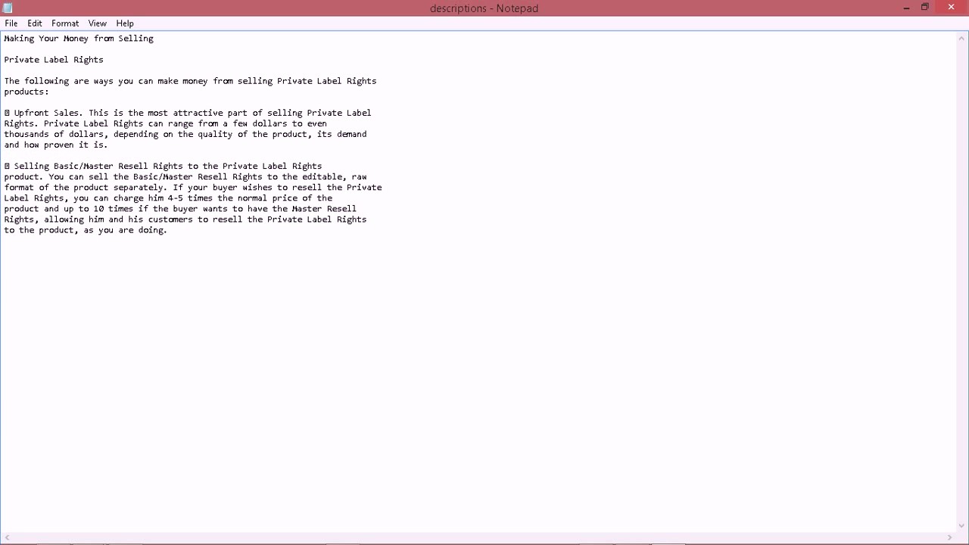
left_click(168, 230)
Save descriptions past the Unicode warning, then close Notepad and the File Explorer window.
left_click(951, 7)
left_click(453, 302)
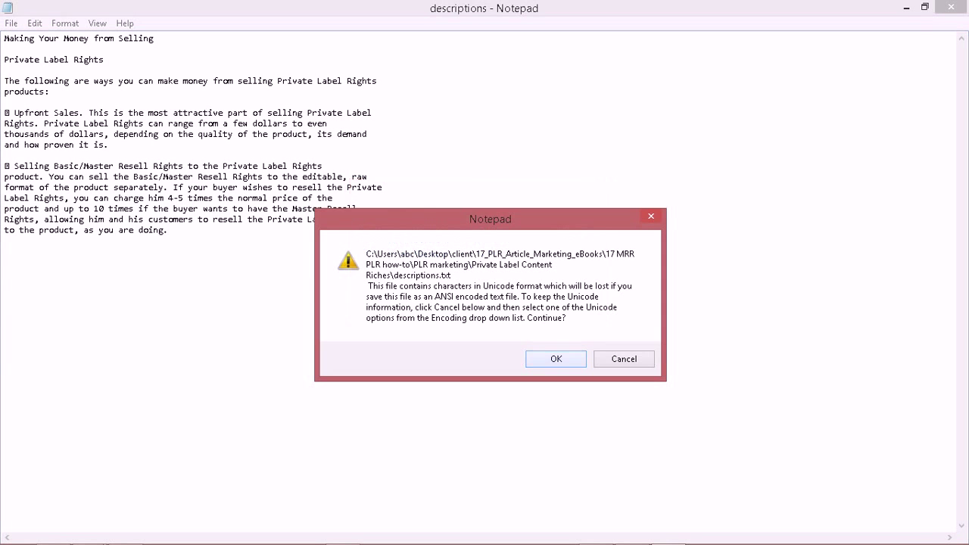
left_click(556, 359)
key("Return")
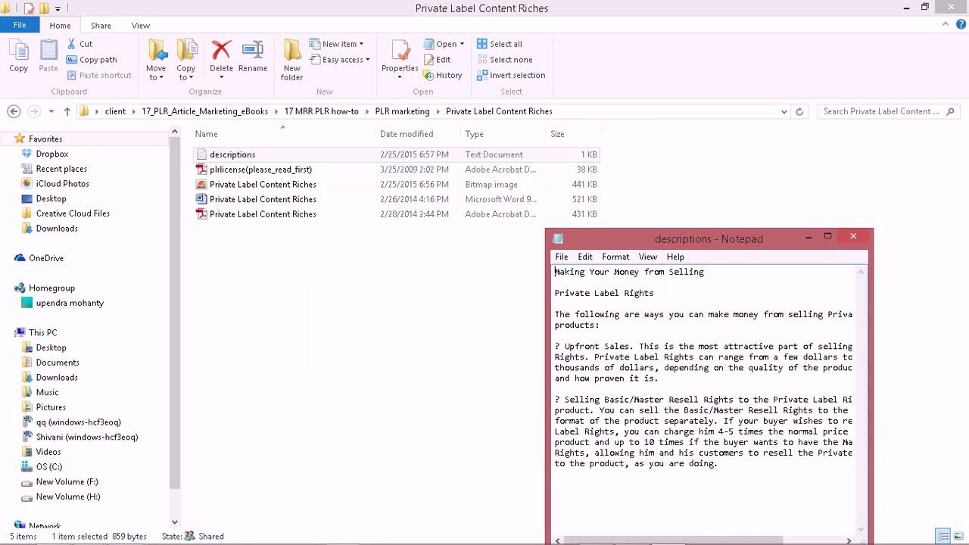
left_click(853, 236)
left_click(947, 6)
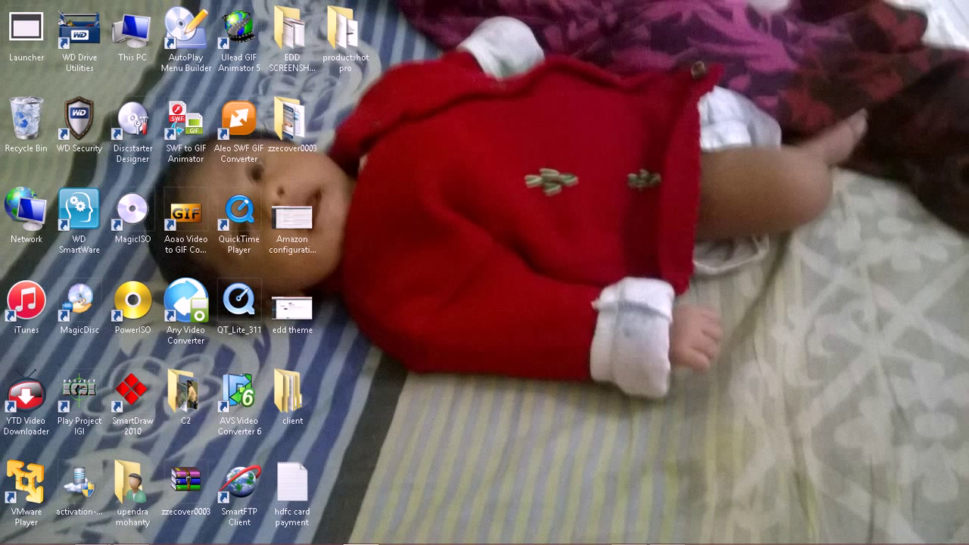